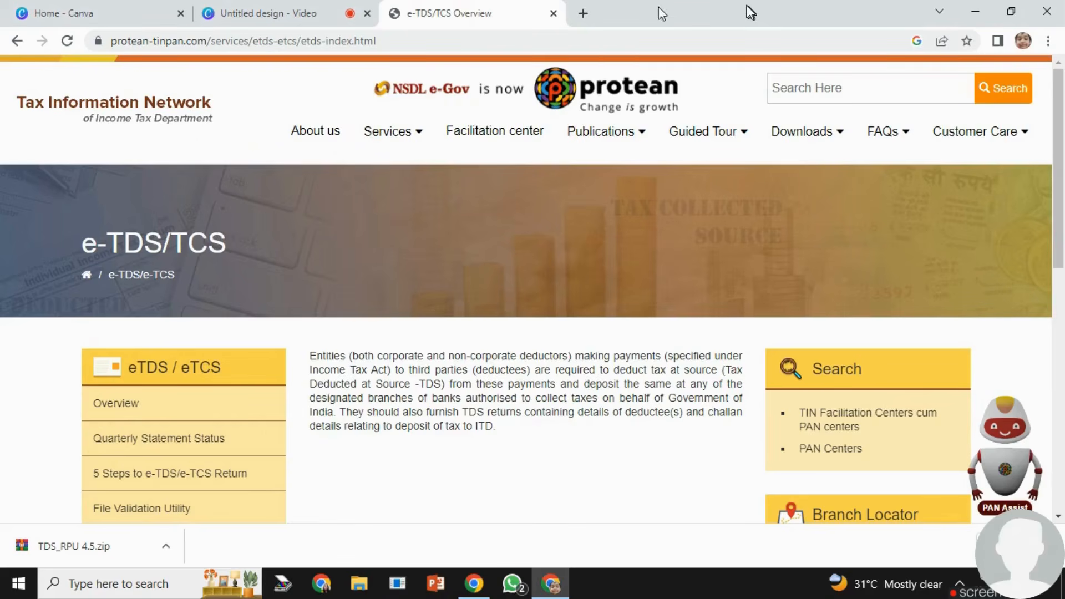
- Search for "tin nsdl" in a new browser tab, open the TIN-NSDL website and dismiss its opening notices
left_click(582, 13)
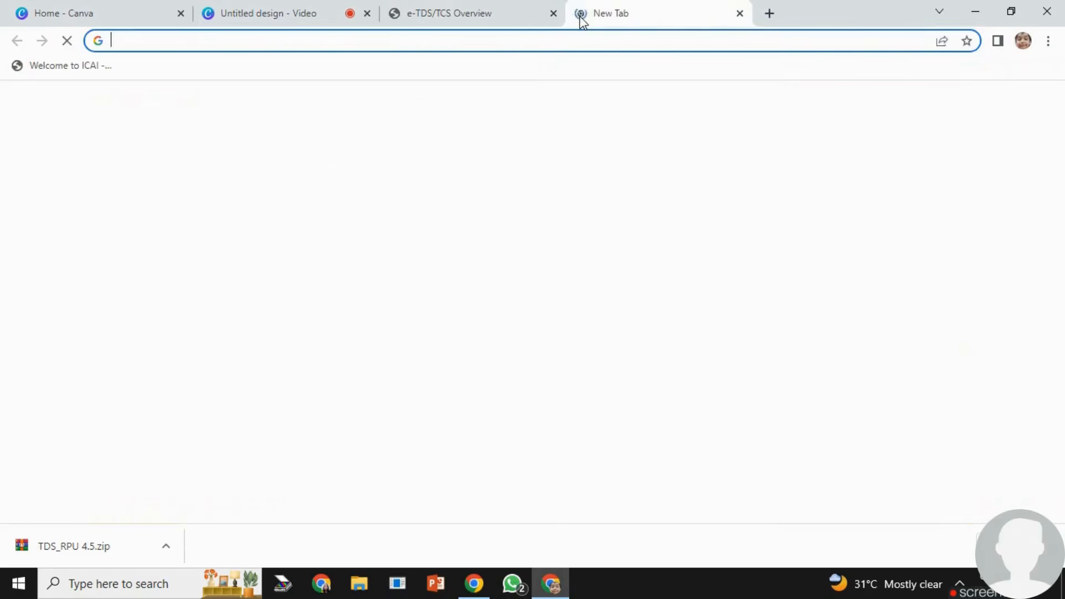
left_click(465, 38)
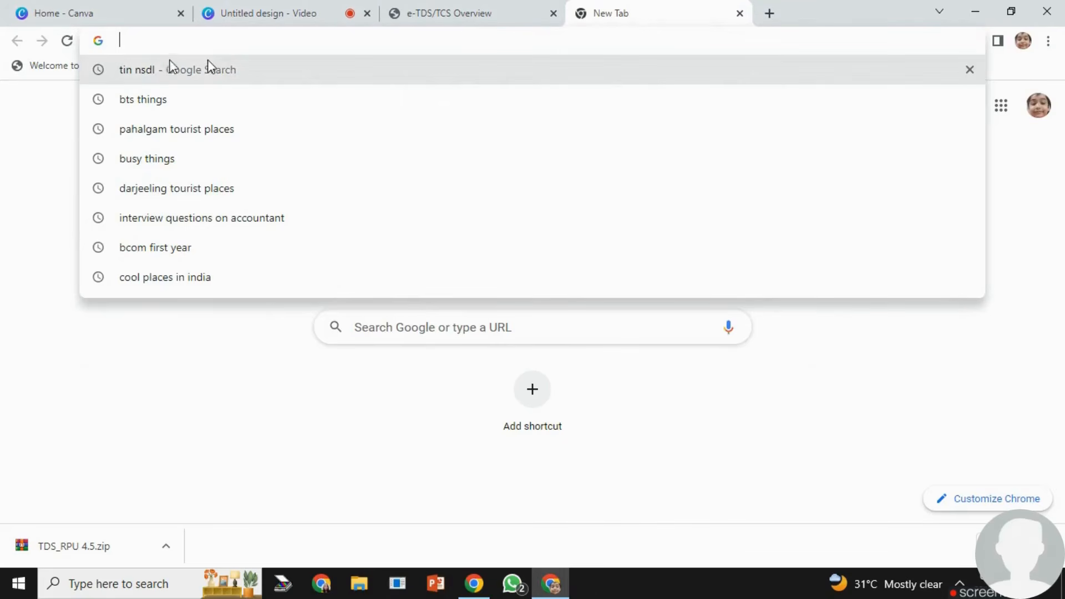
left_click(143, 71)
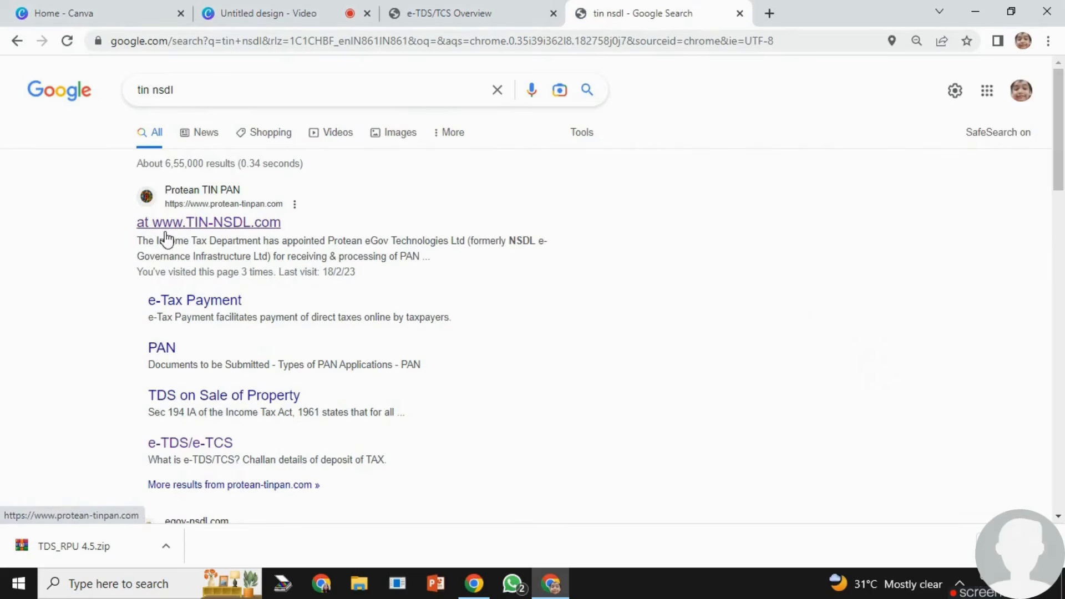
left_click(280, 231)
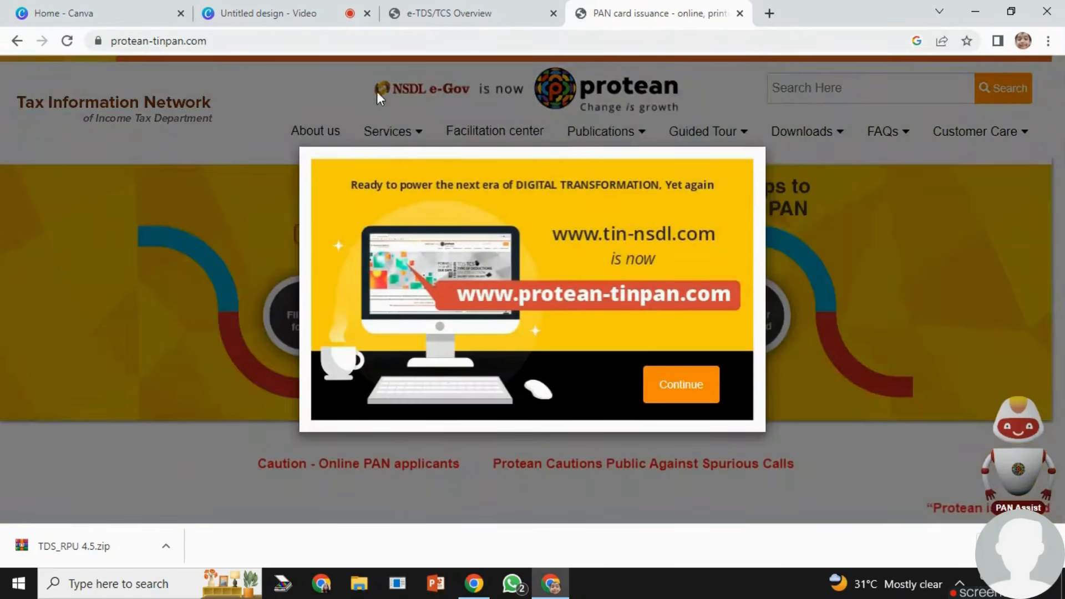
left_click(674, 391)
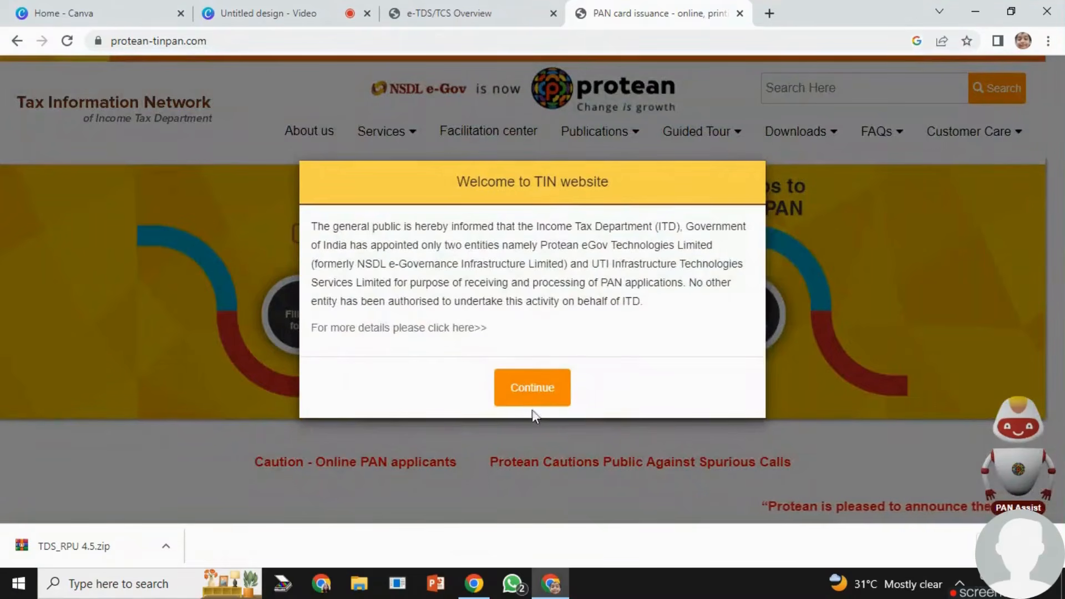
left_click(531, 391)
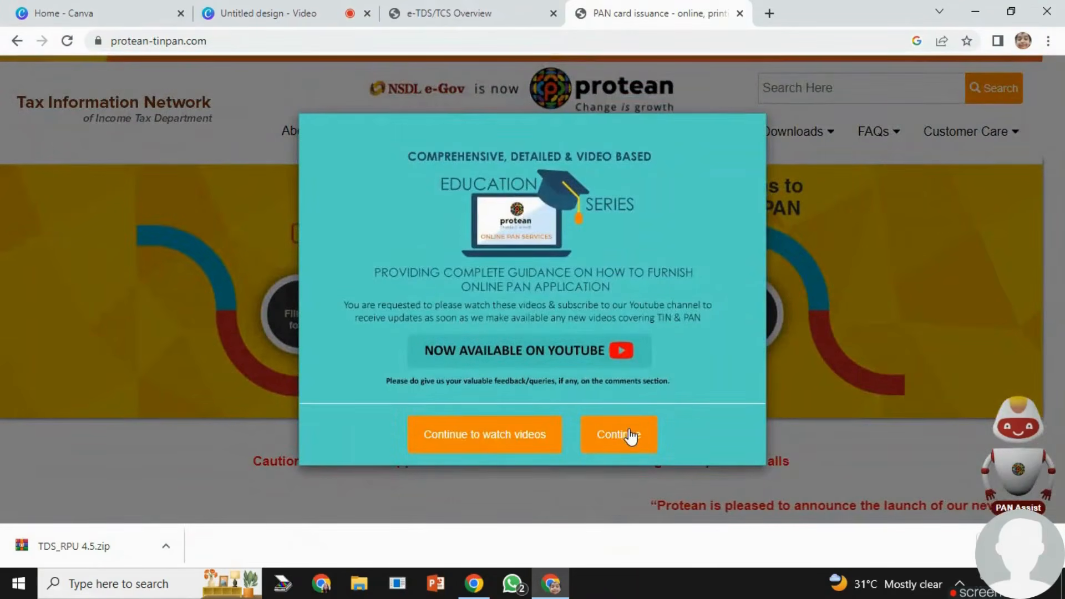
left_click(616, 434)
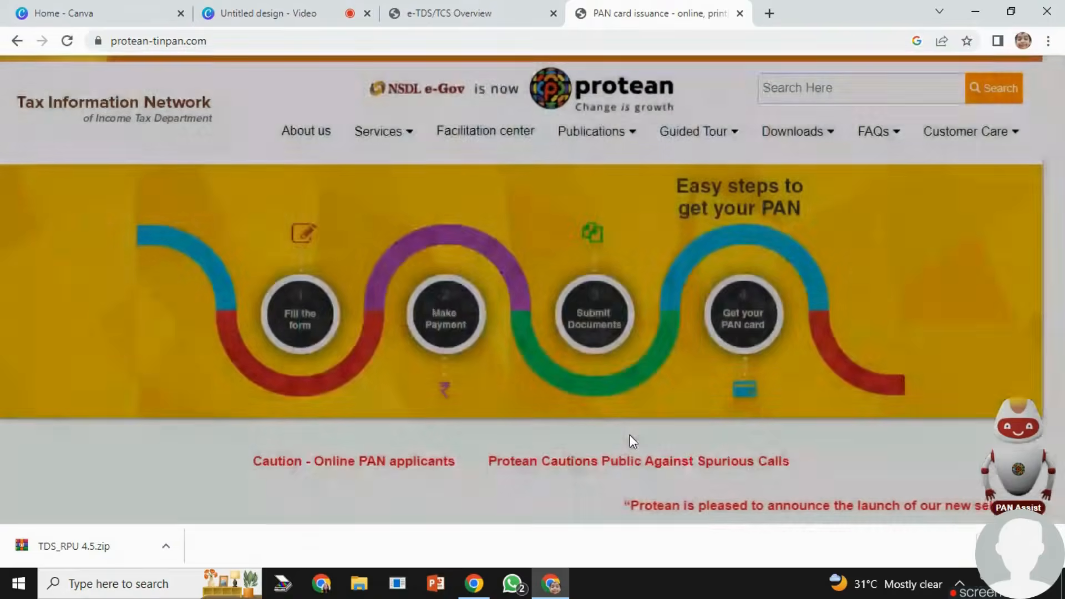
- Go to the e-TDS/e-TCS RPU page of the e-TDS/e-TCS service and download RPU version 4.5
mouse_move(416, 138)
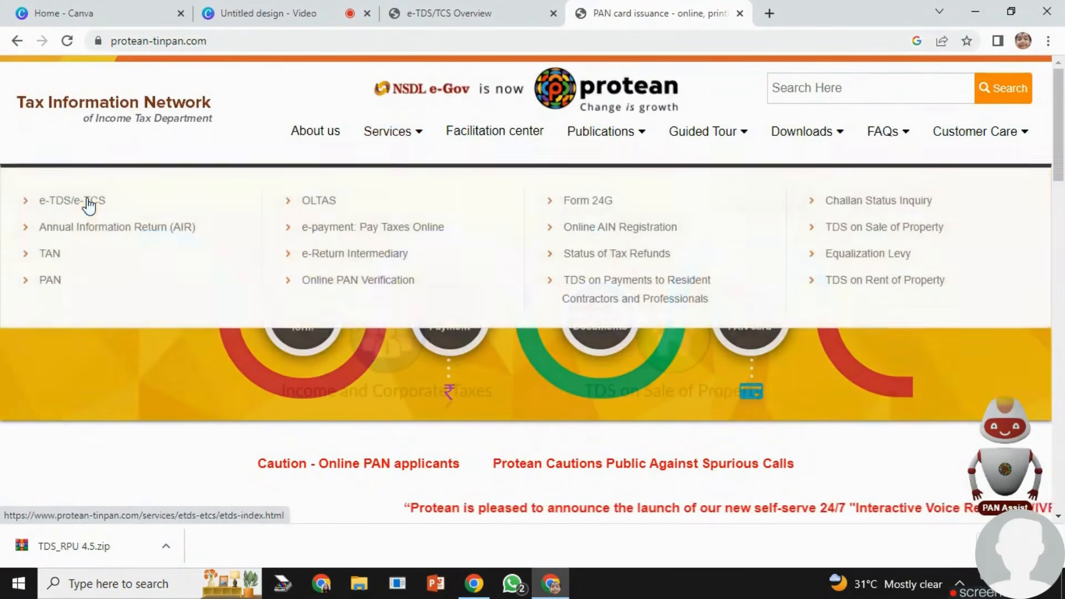
left_click(88, 203)
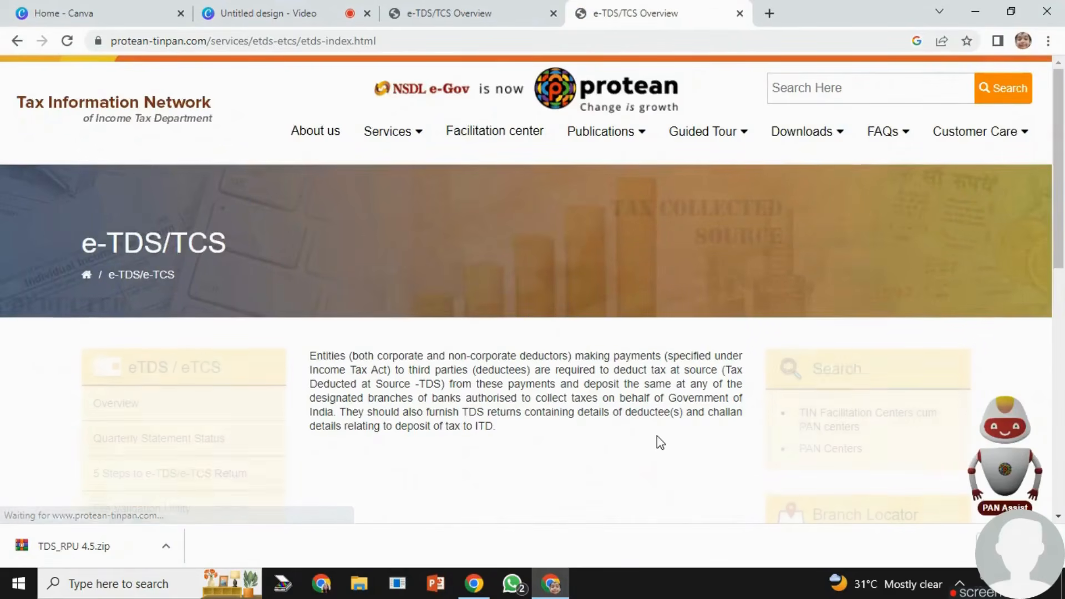
scroll(657, 436, "down", 5)
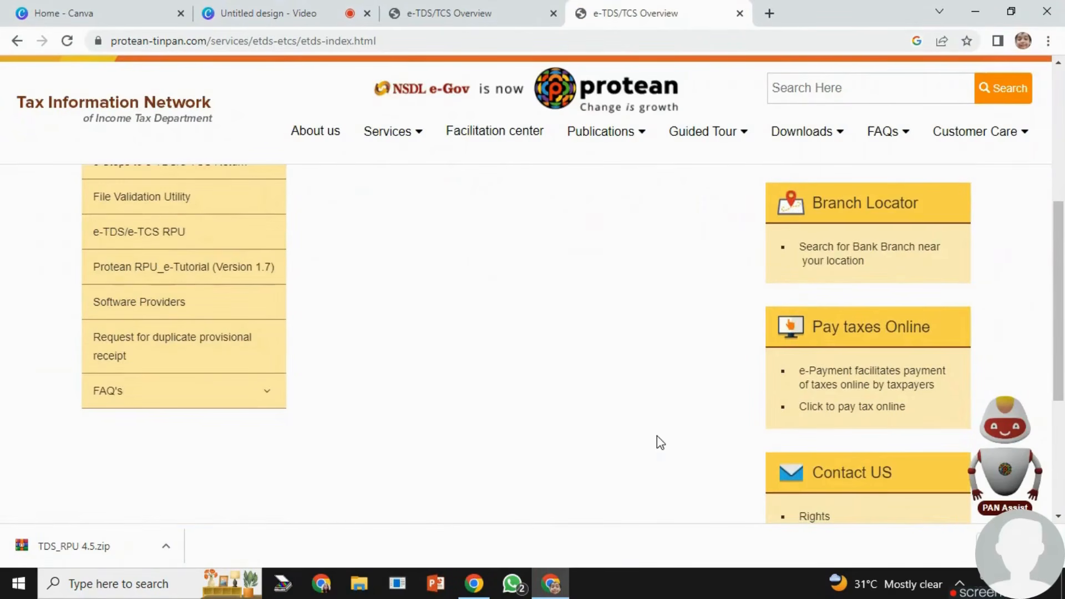
scroll(657, 435, "up", 3)
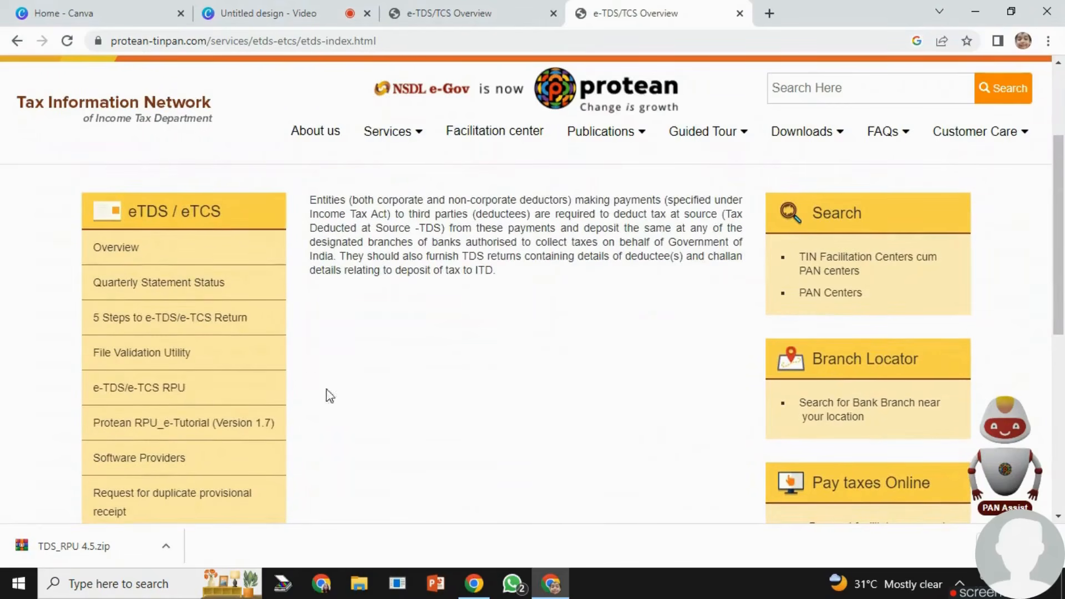
left_click(173, 393)
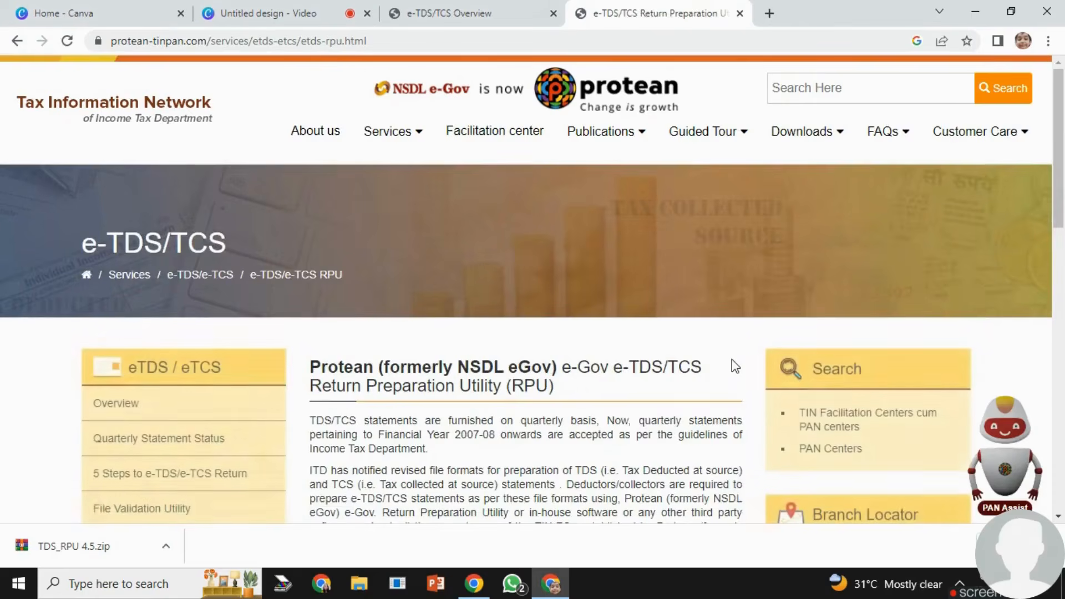
scroll(731, 361, "down", 10)
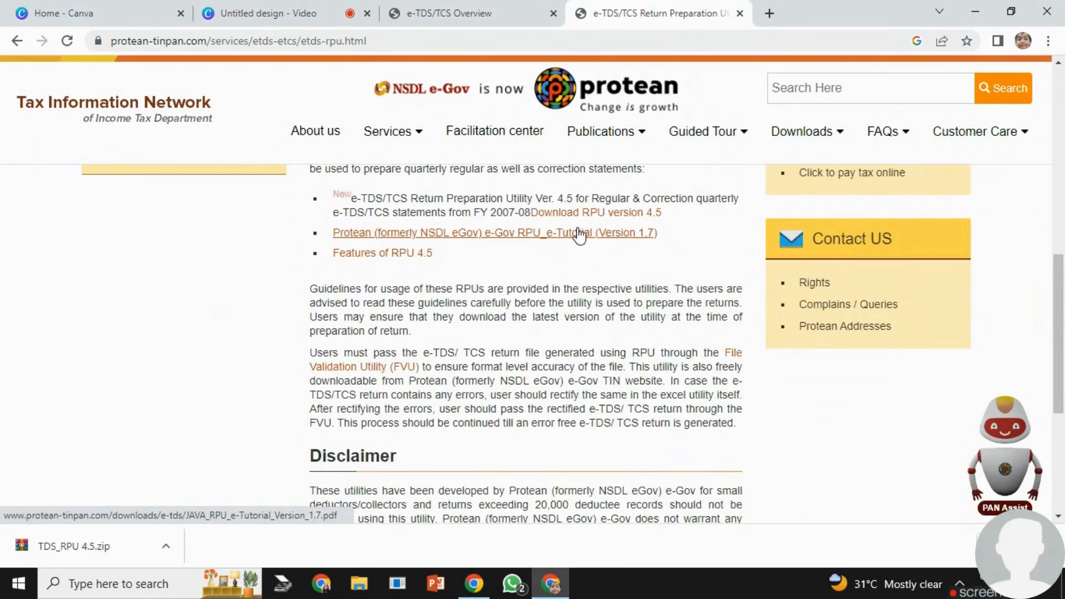
left_click(629, 222)
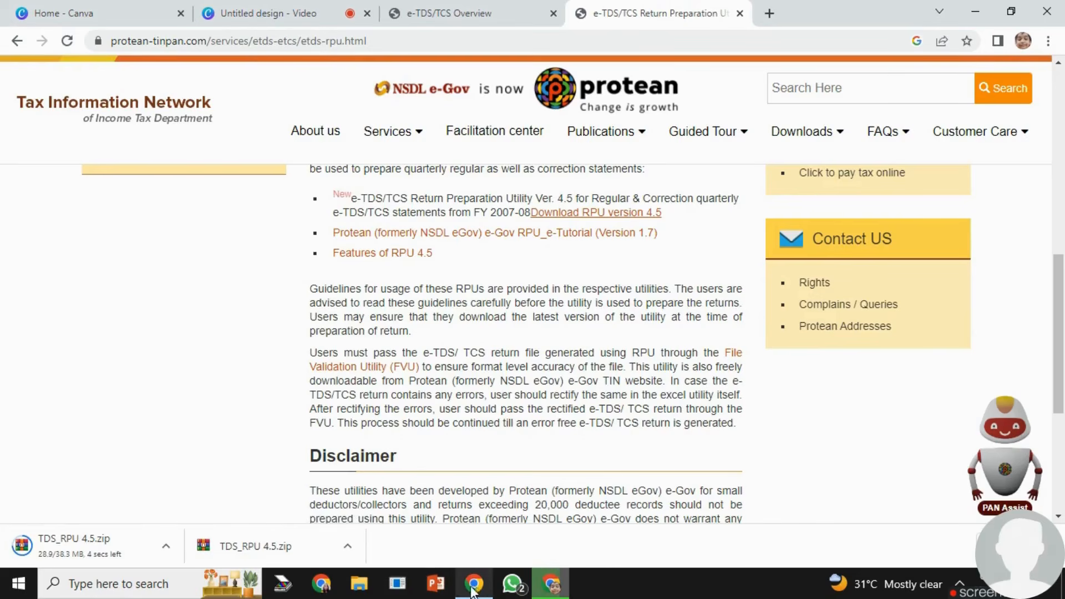
- Switch to File Explorer and create a folder named "TCS Return" in Downloads
left_click(359, 588)
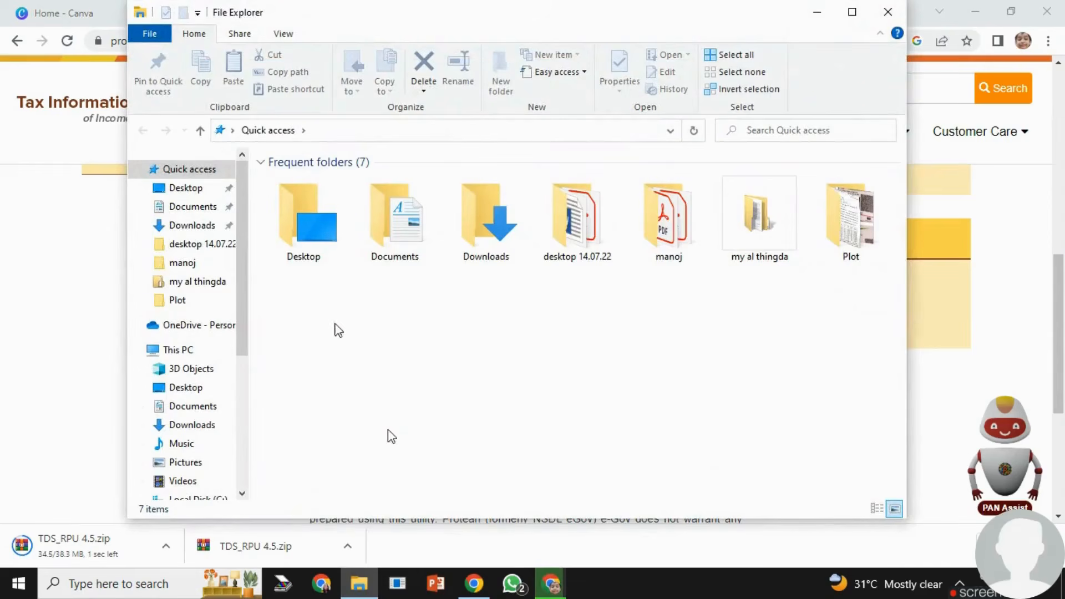
left_click(192, 225)
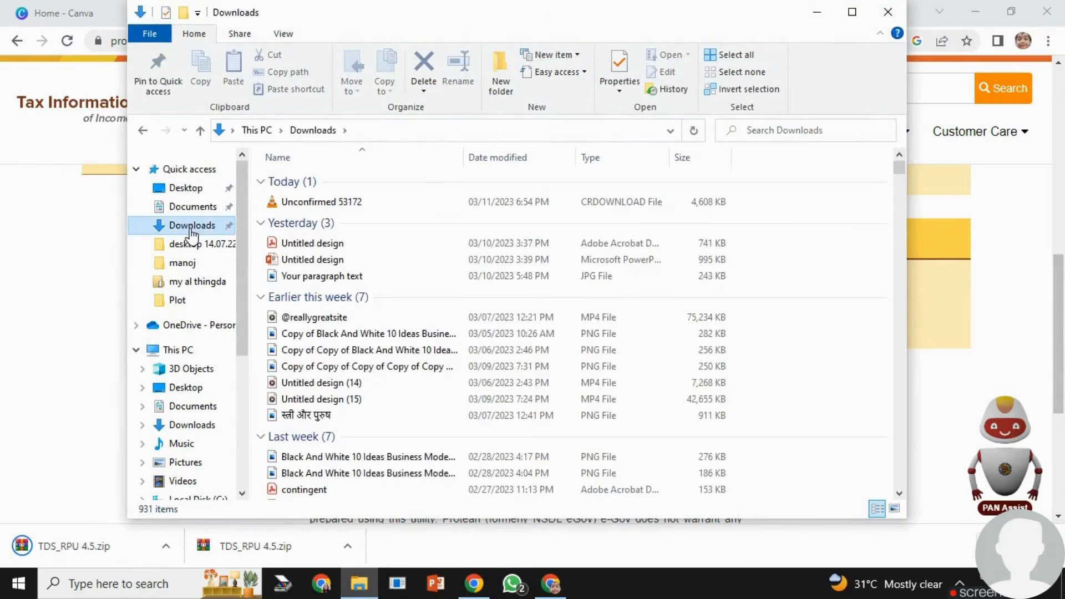
right_click(848, 266)
mouse_move(884, 453)
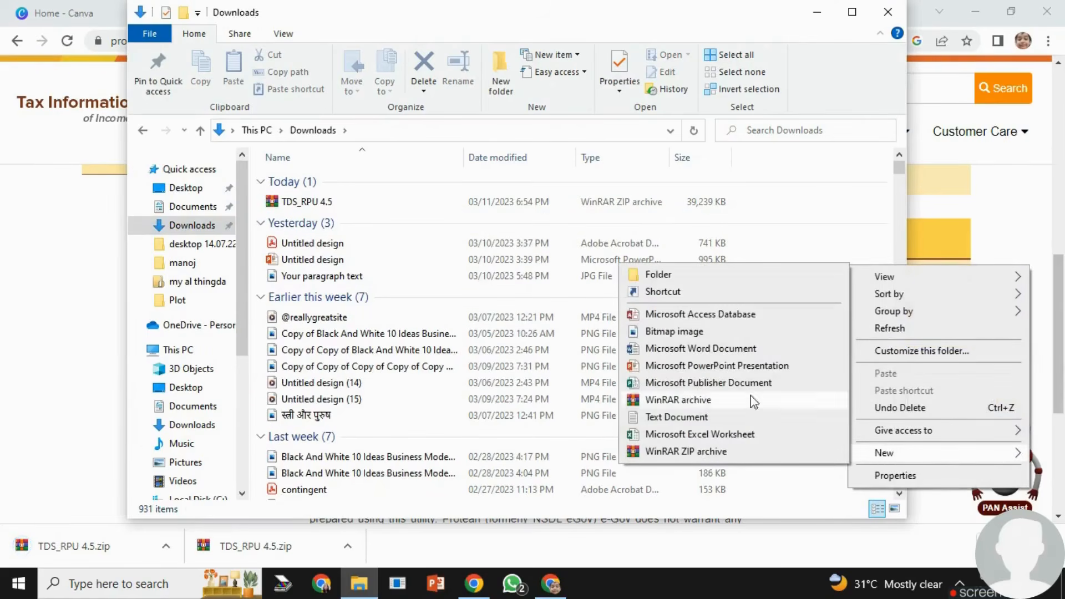
left_click(660, 274)
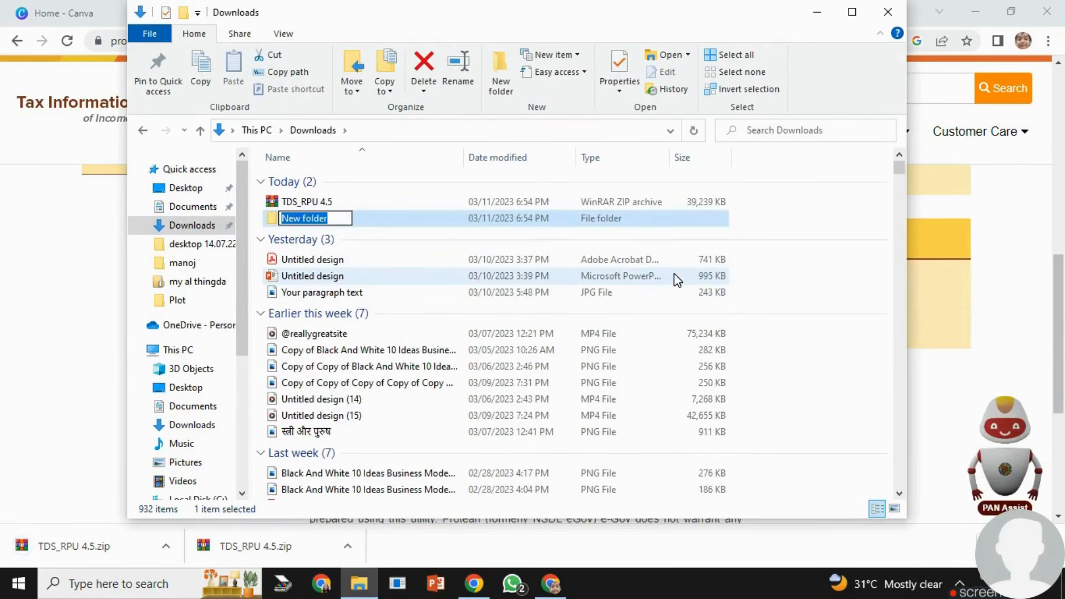
type("TCS Return")
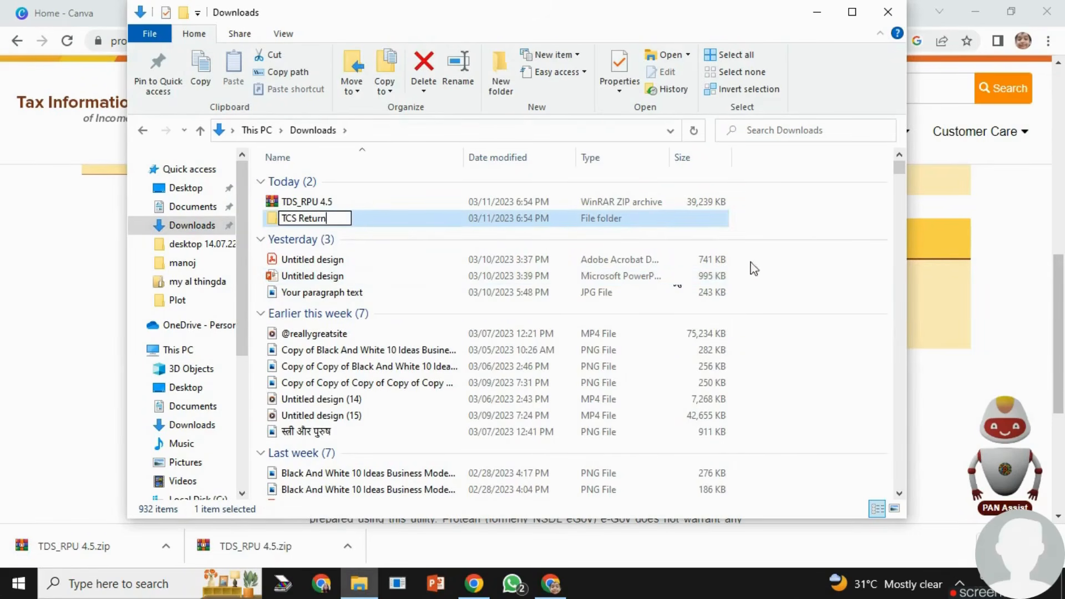
left_click(826, 264)
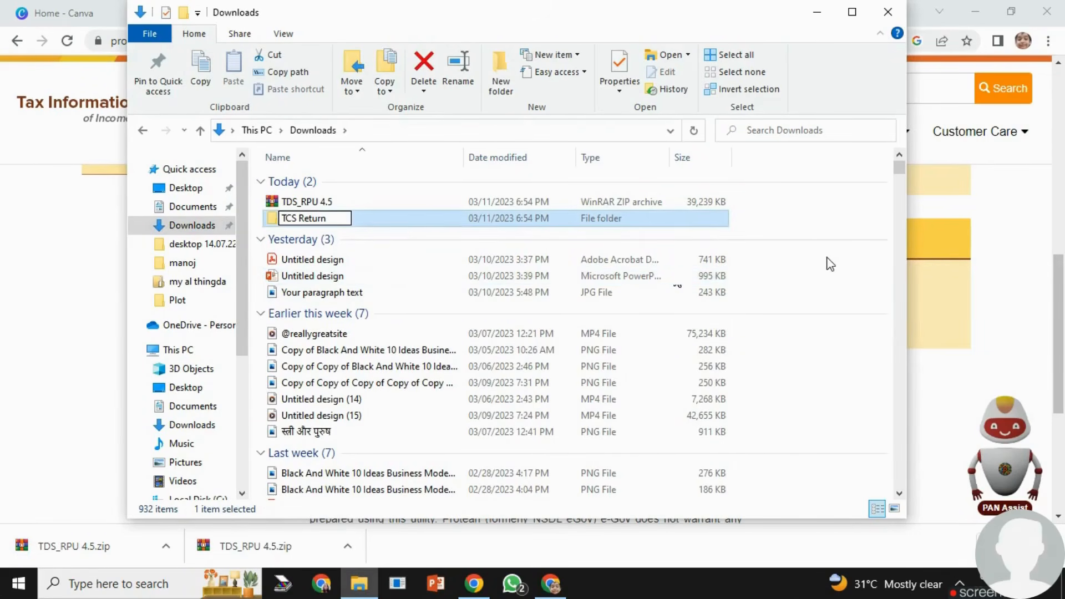
- Move the TDS_RPU 4.5 archive into the TCS Return folder and extract it there
left_click_drag(305, 206, 299, 223)
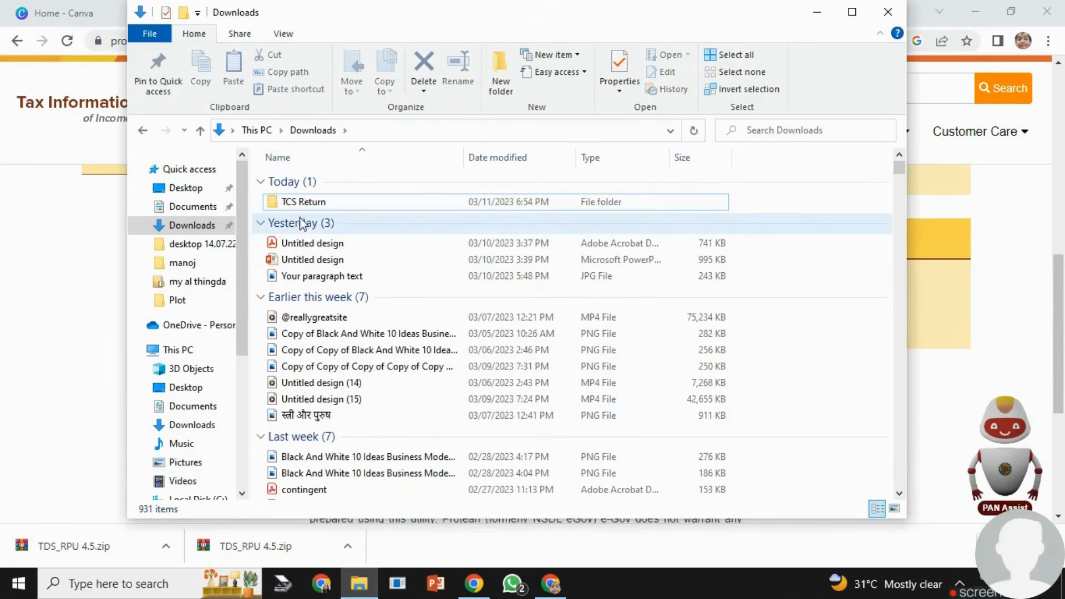
double_click(274, 206)
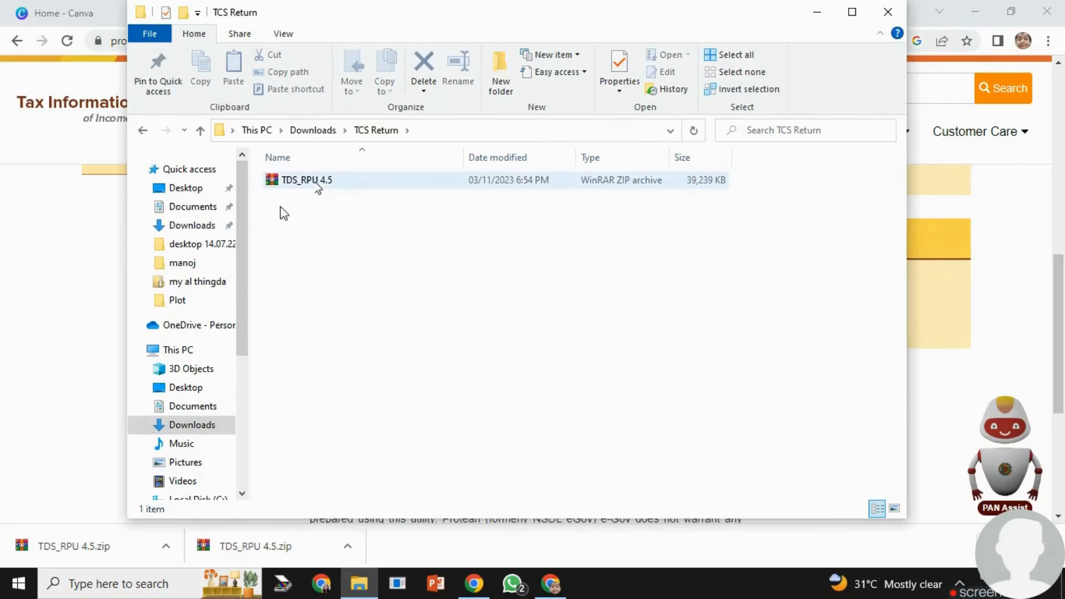
right_click(317, 181)
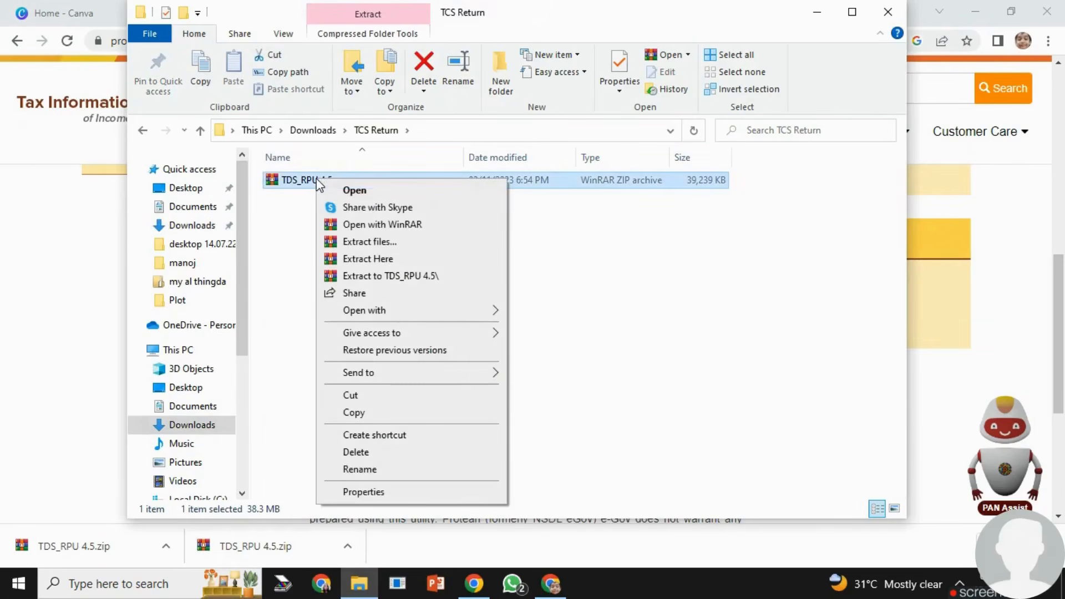
left_click(358, 260)
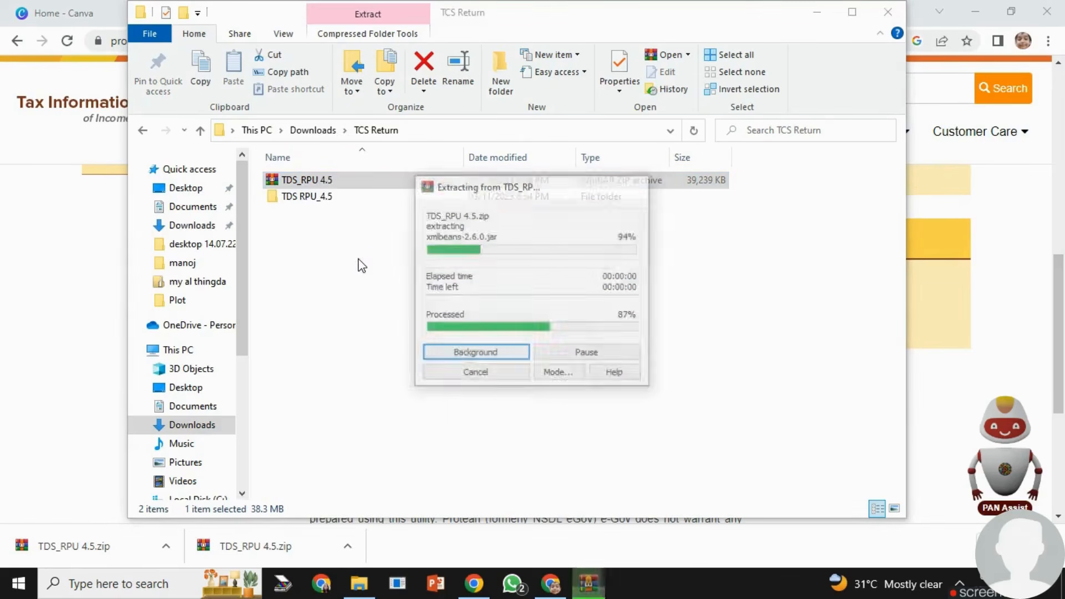
- Launch the TDS_RPU_4.5 executable jar from the extracted TDS RPU_4.5 folder and accept the Java prerequisites message
double_click(274, 181)
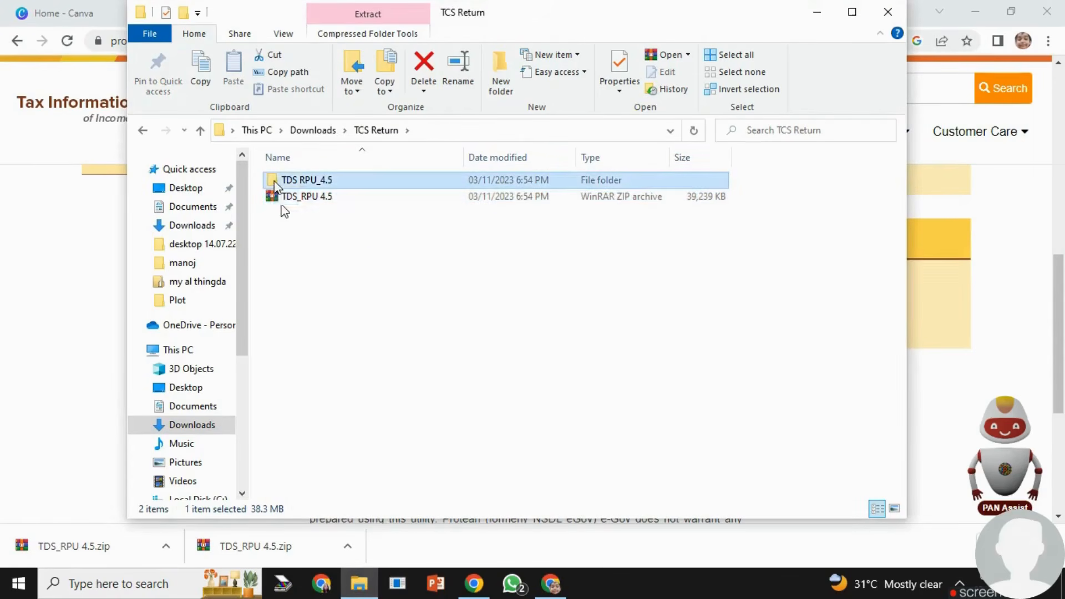
scroll(421, 388, "down", 3)
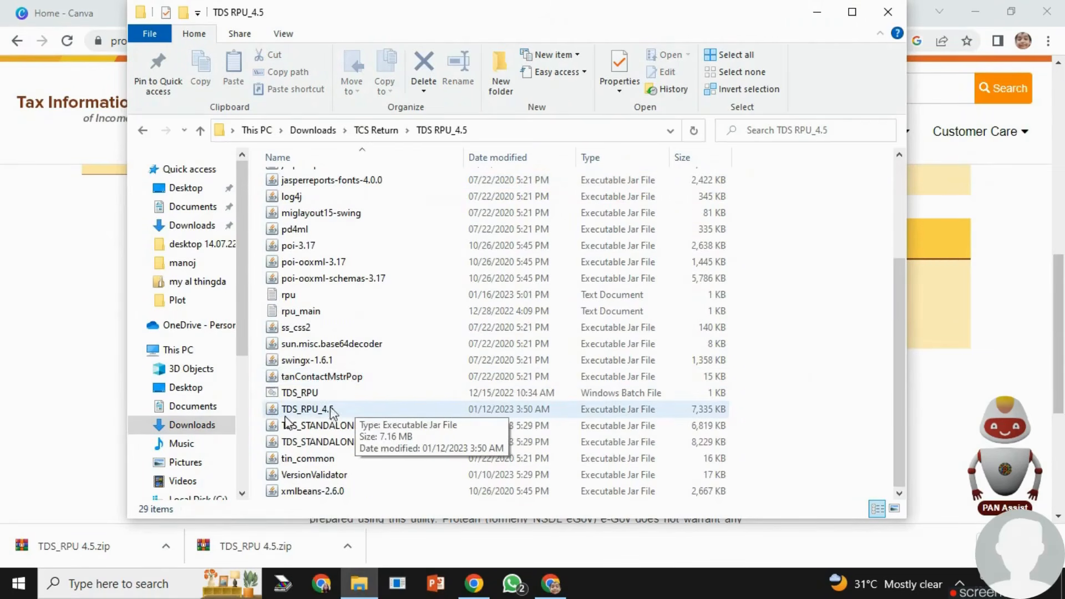
double_click(330, 407)
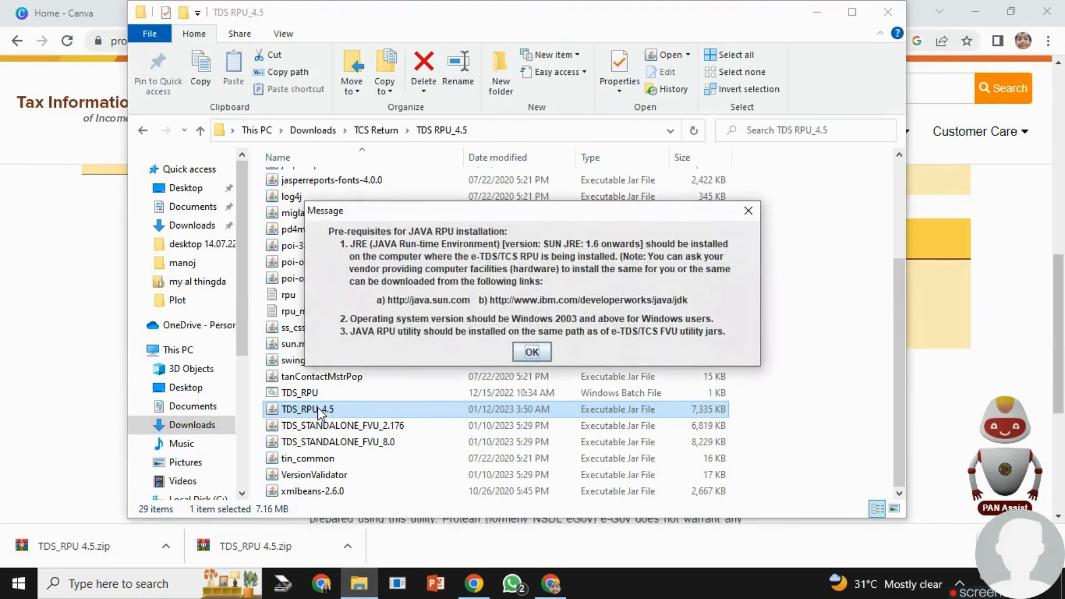
left_click(536, 351)
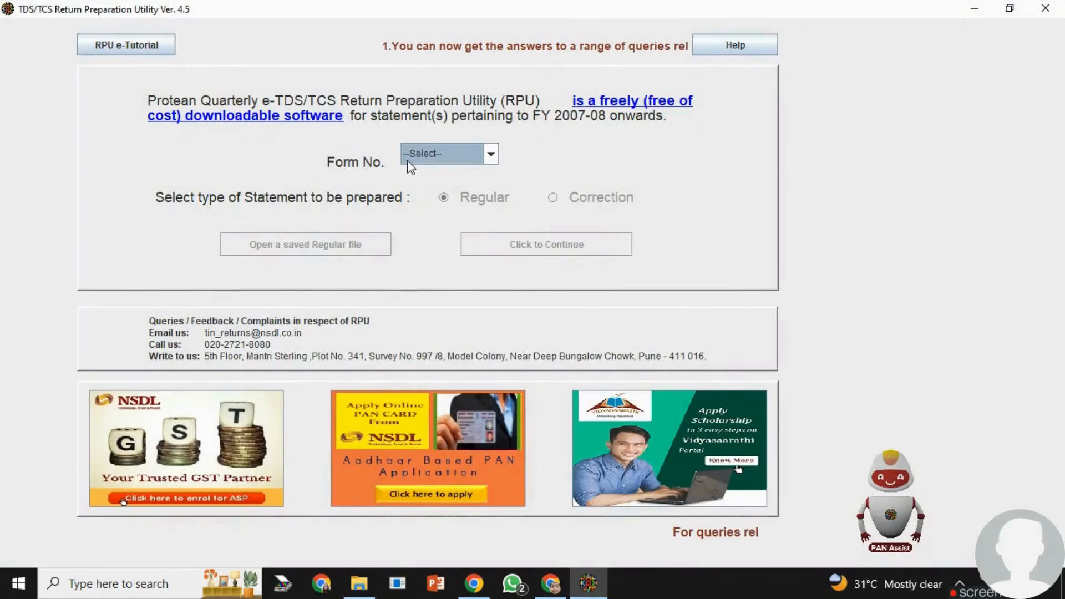
- Choose Form No. 27EQ with the Regular statement type and continue to the form
left_click(490, 154)
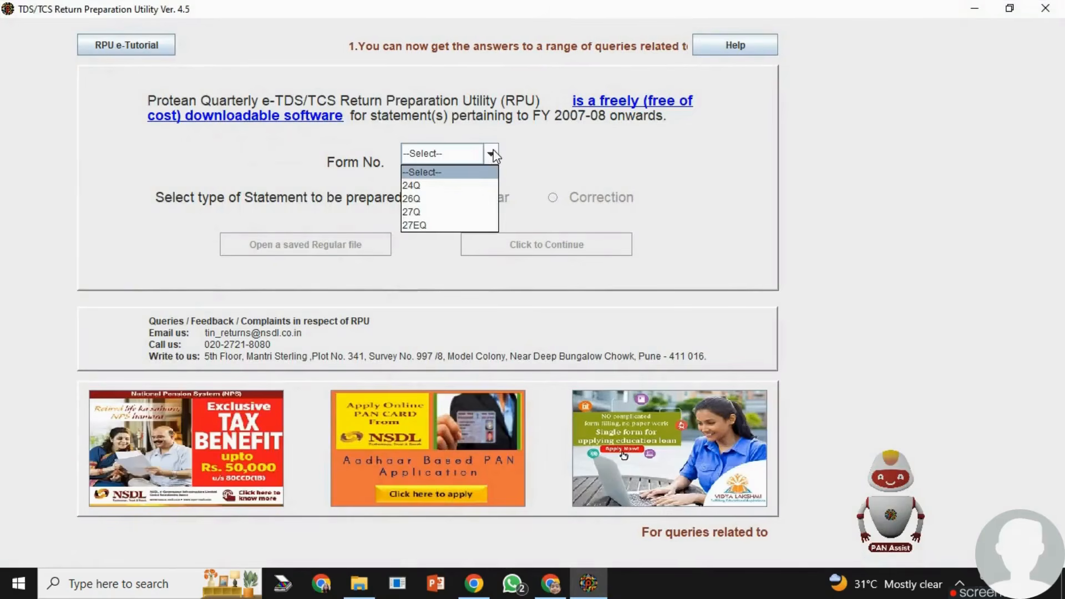
left_click(428, 226)
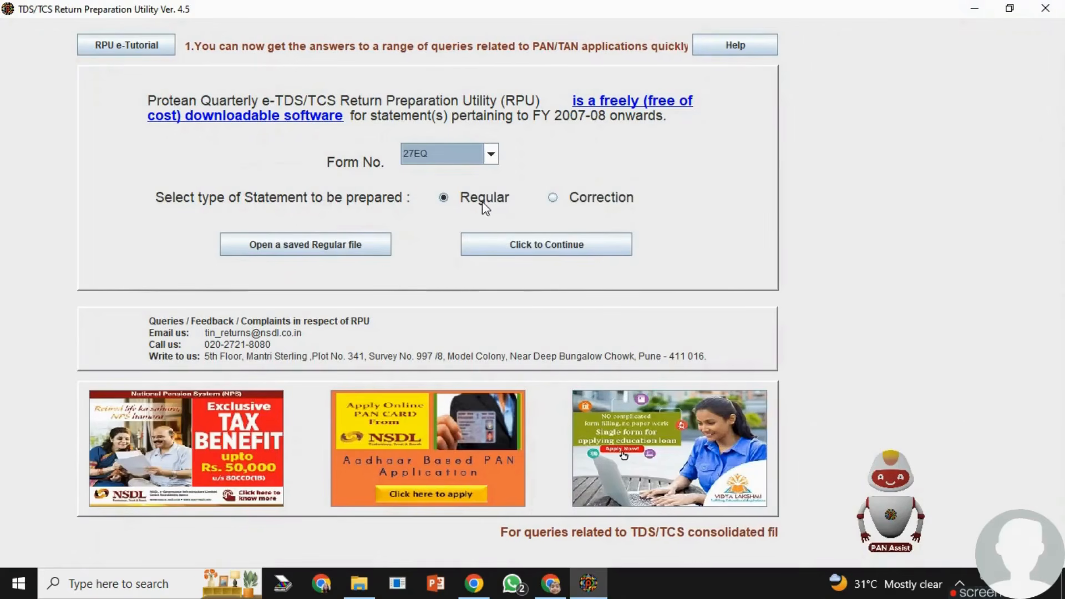
left_click(534, 254)
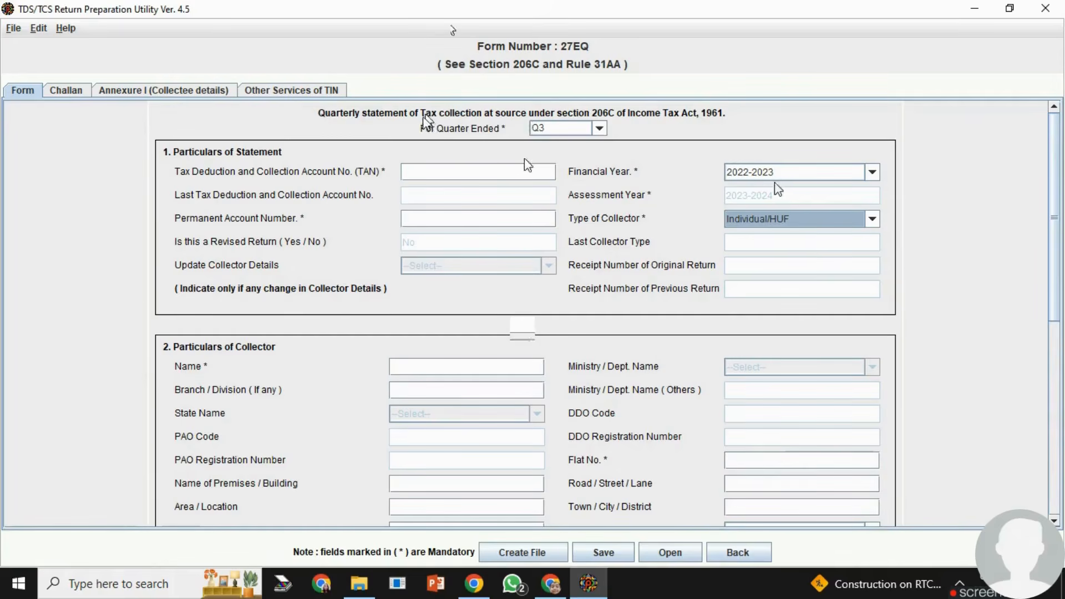
- Set the statement particulars to financial year 2022-2023, quarter Q3 and collector type Individual/HUF
left_click(868, 173)
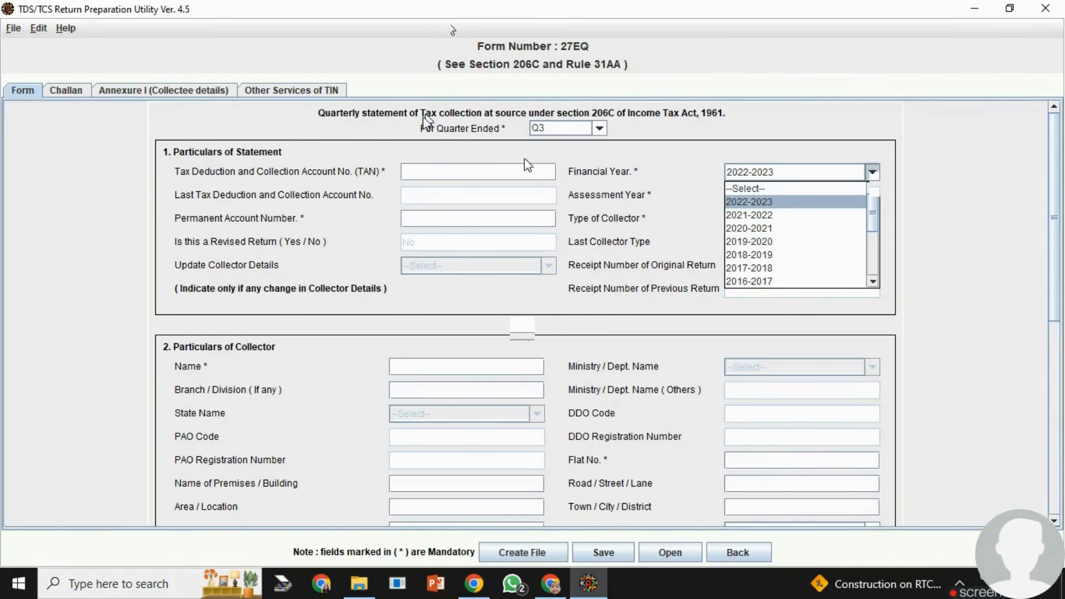
left_click(769, 203)
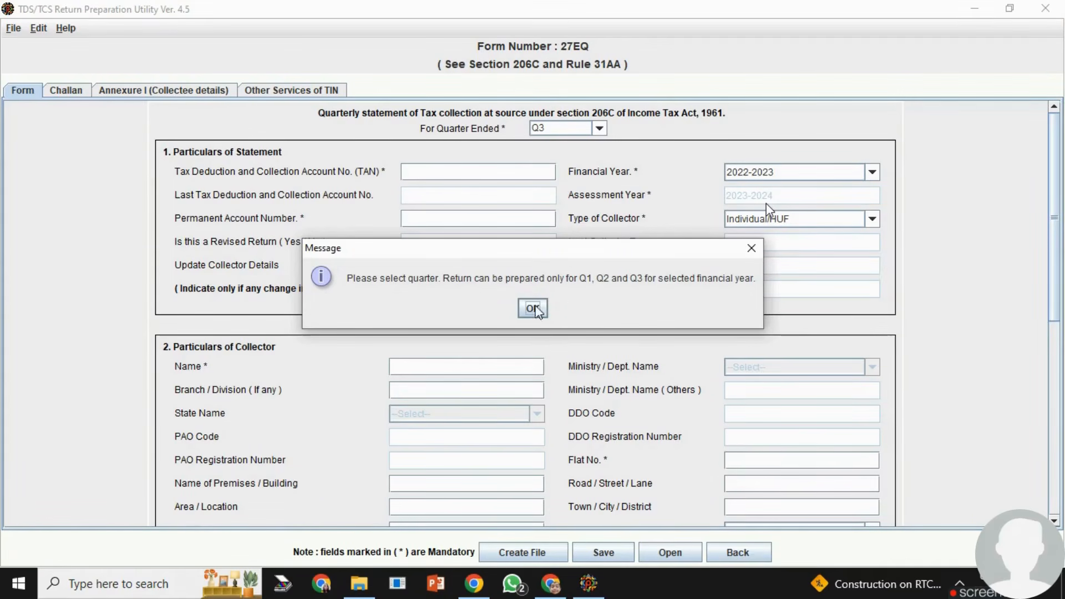
left_click(532, 308)
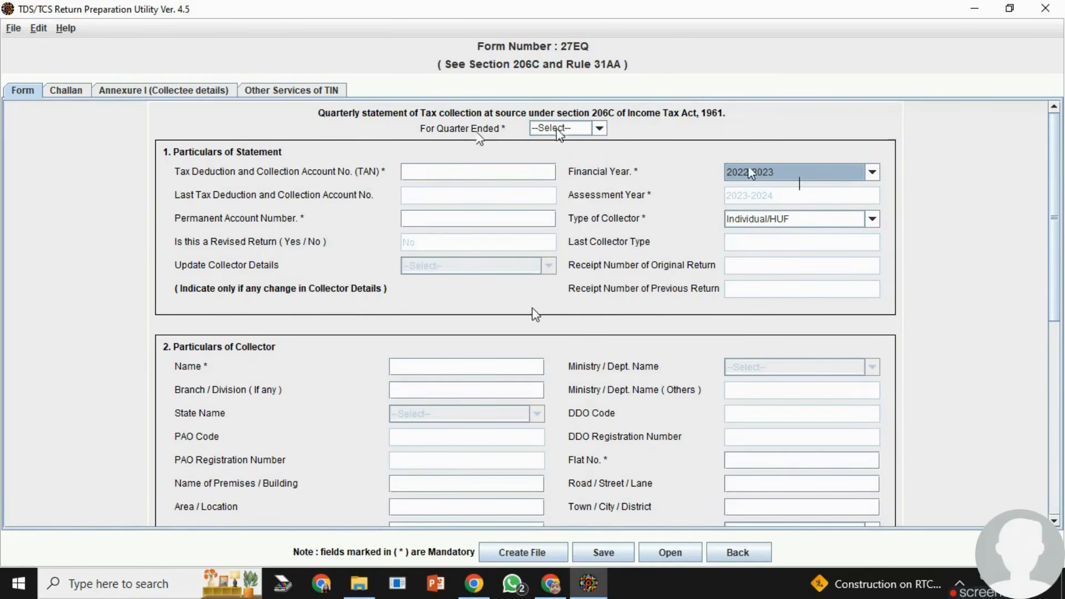
left_click(599, 128)
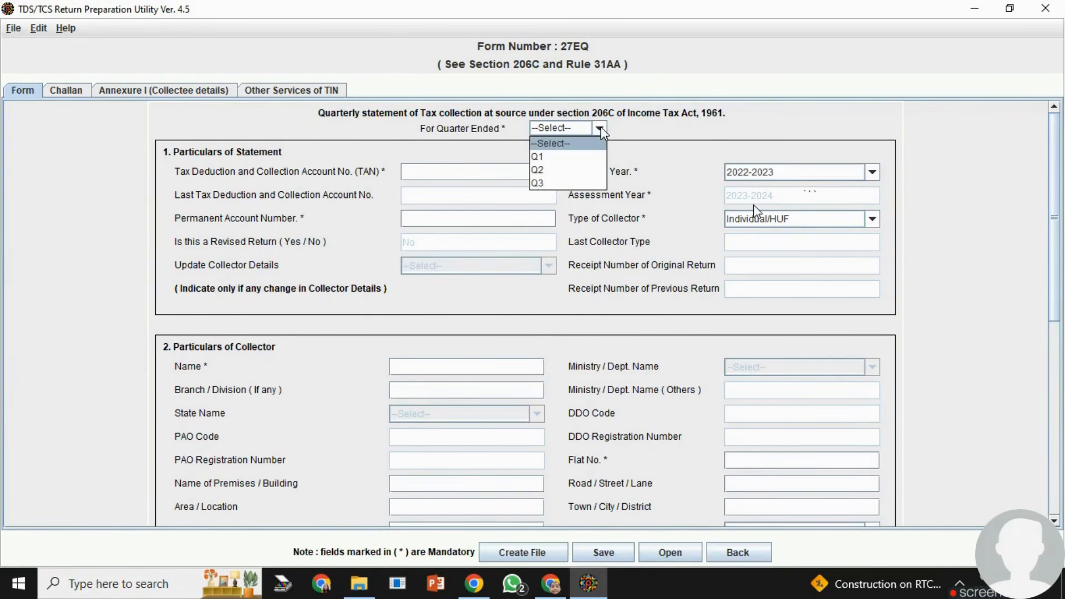
left_click(539, 182)
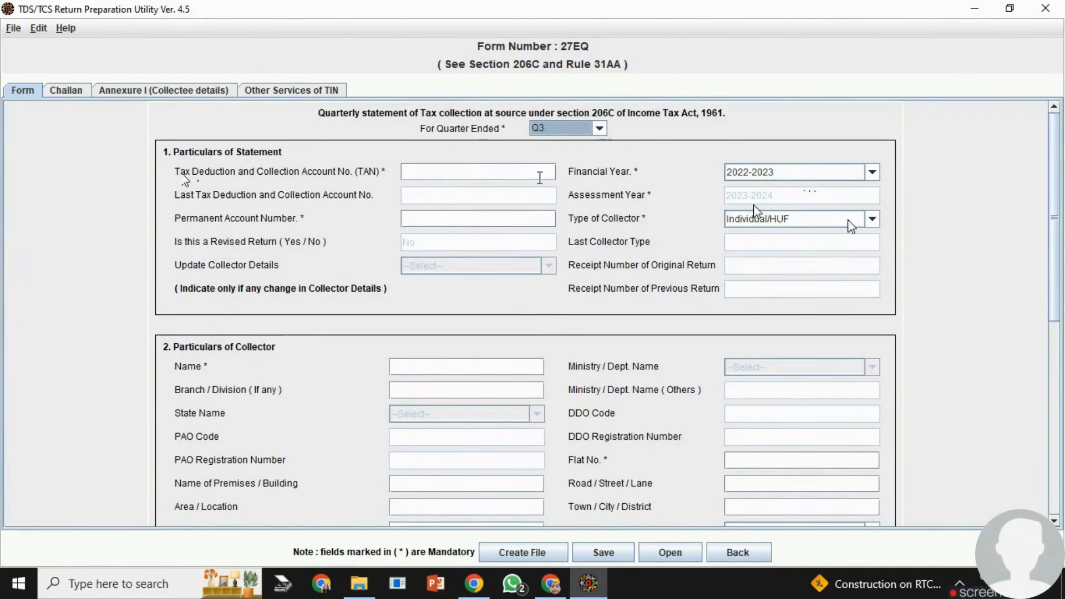
left_click(872, 220)
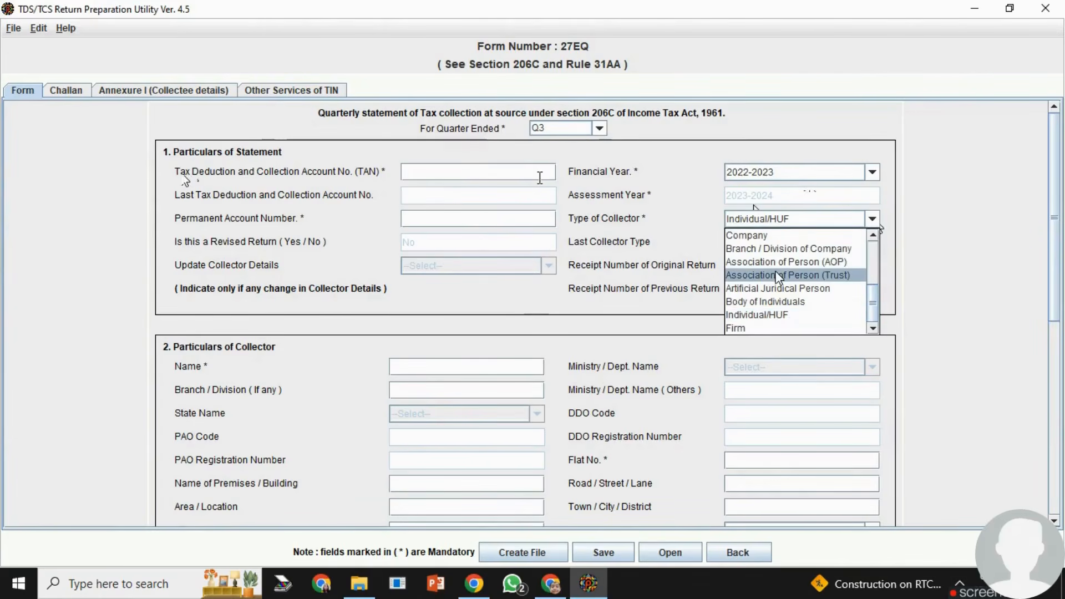
left_click(757, 314)
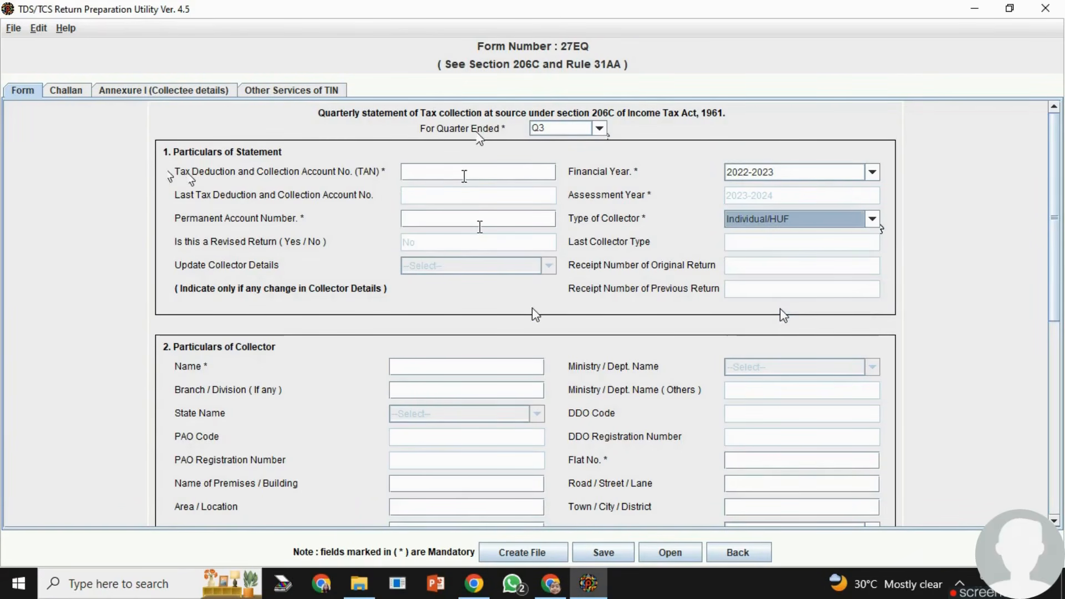
- Review the fields required for the collector's particulars and for the person responsible for collection of tax
scroll(577, 393, "down", 3)
scroll(577, 395, "down", 1)
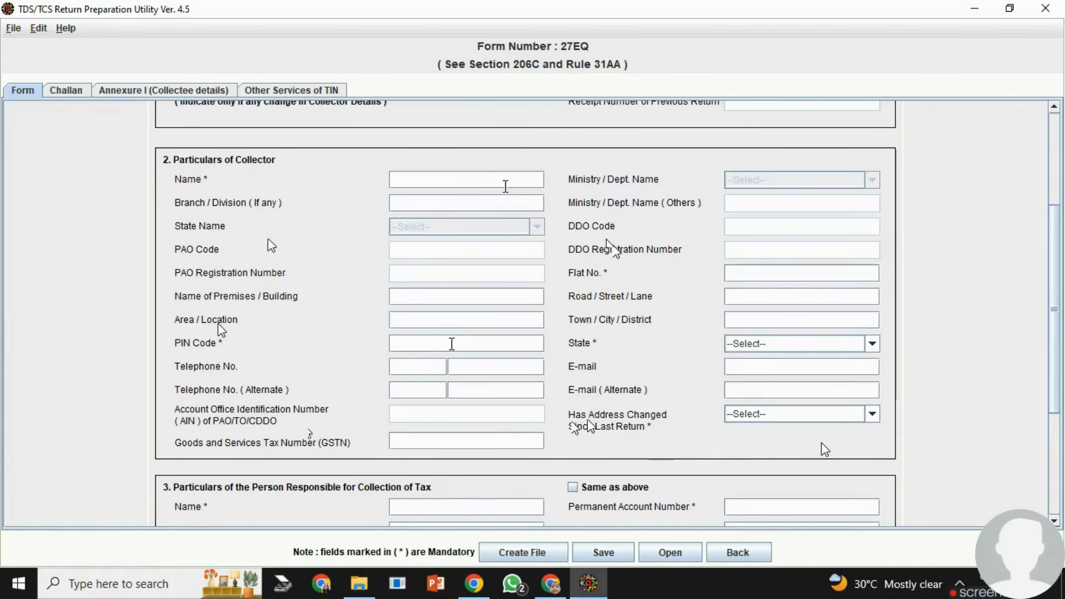
scroll(850, 434, "down", 2)
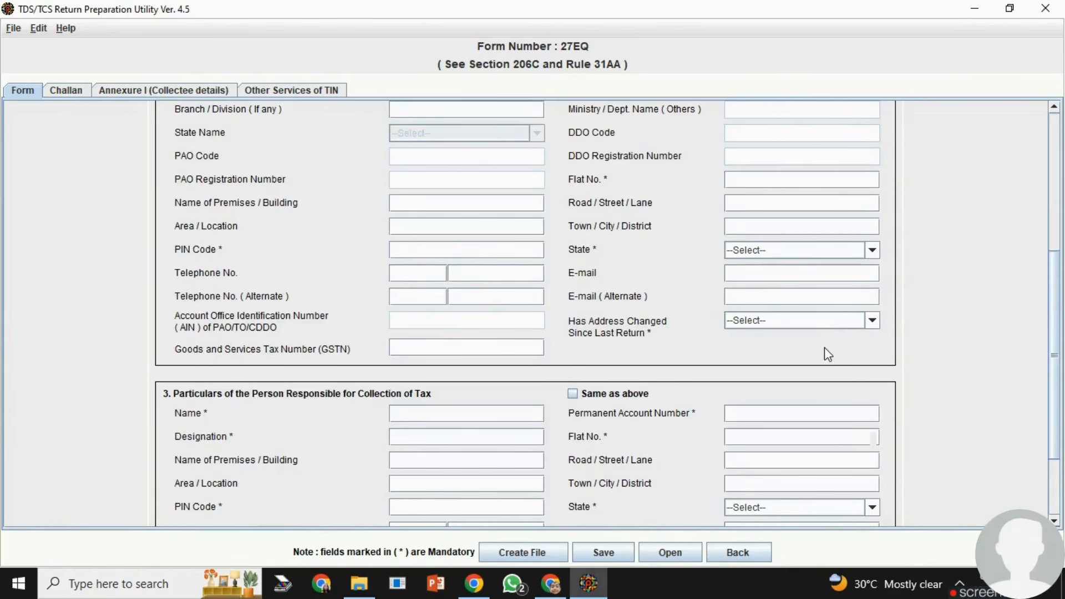
scroll(824, 347, "down", 2)
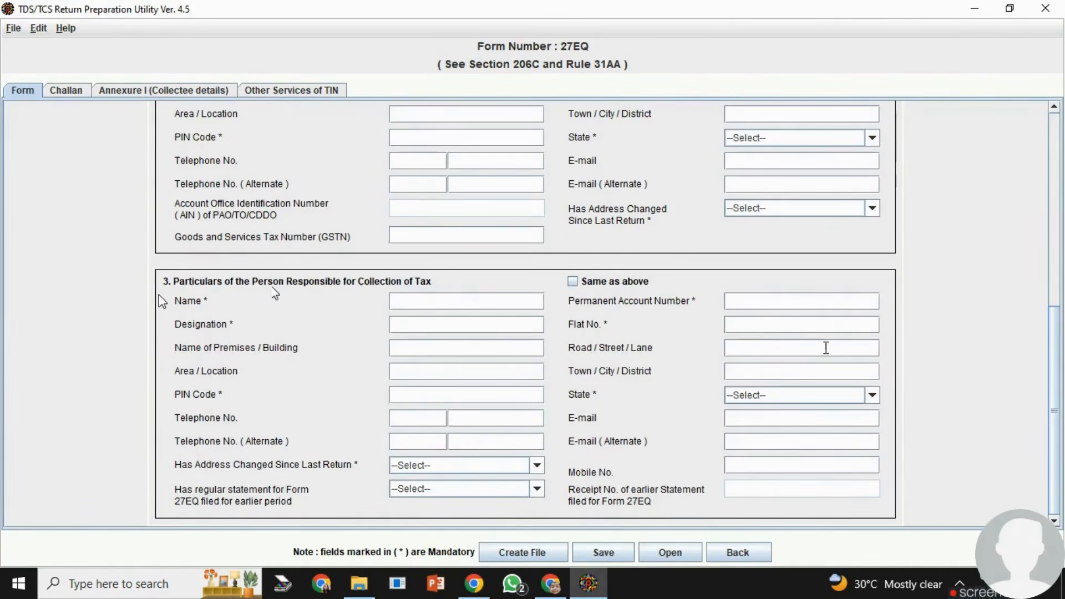
scroll(409, 317, "up", 4)
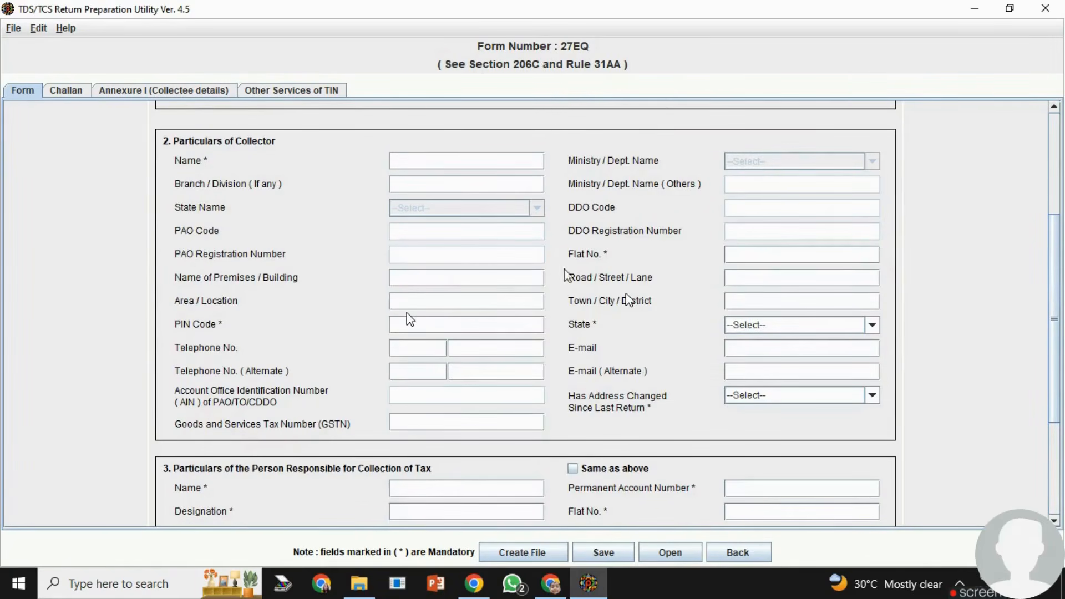
scroll(563, 307, "down", 3)
scroll(564, 307, "down", 1)
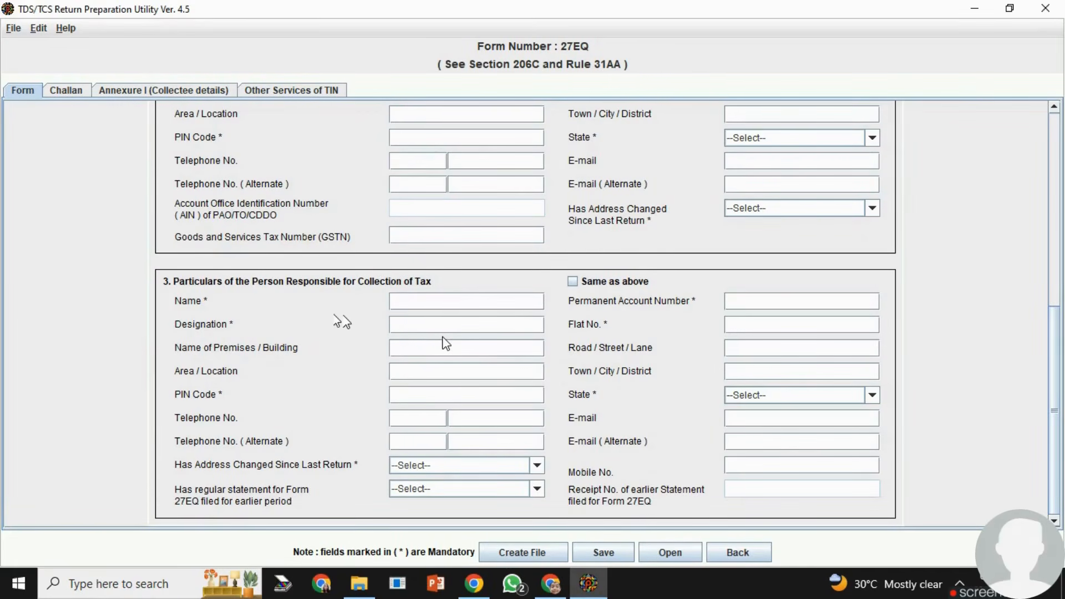
scroll(478, 371, "up", 3)
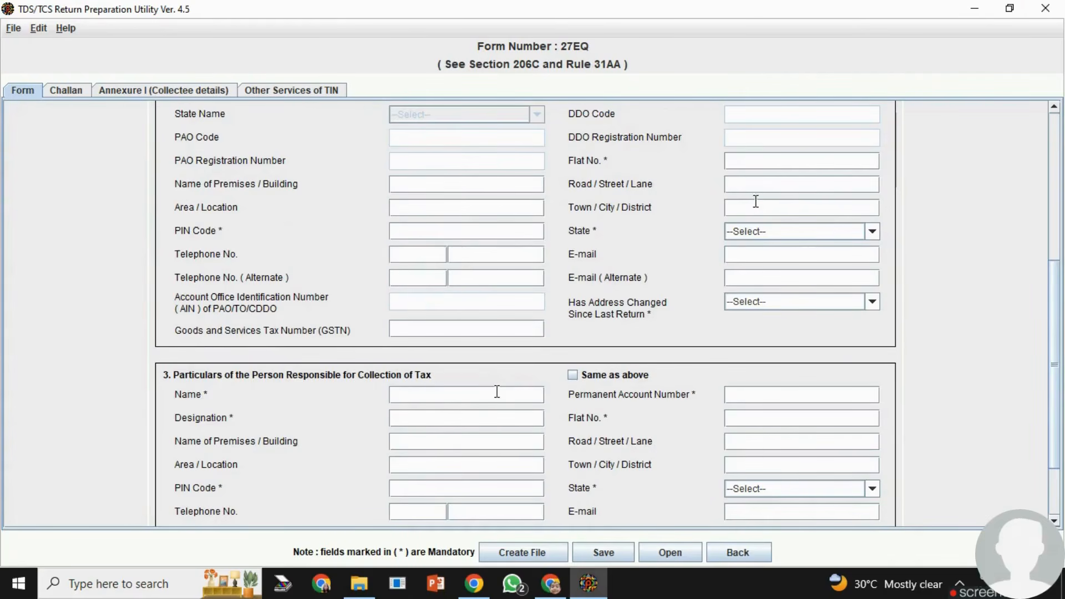
scroll(706, 494, "down", 3)
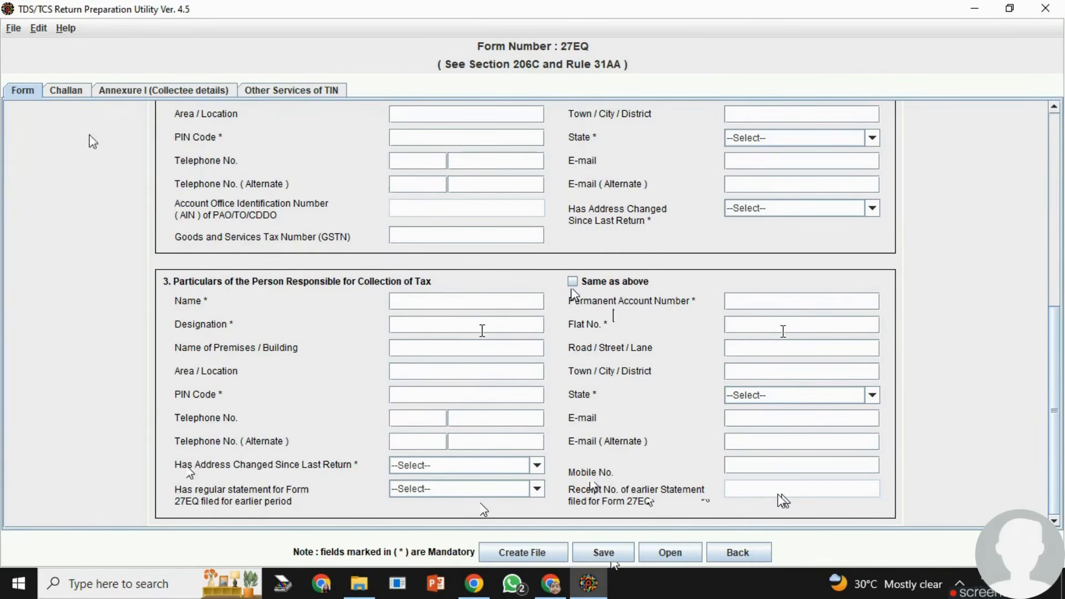
- Add 4 rows to the challan details of the return
left_click(72, 96)
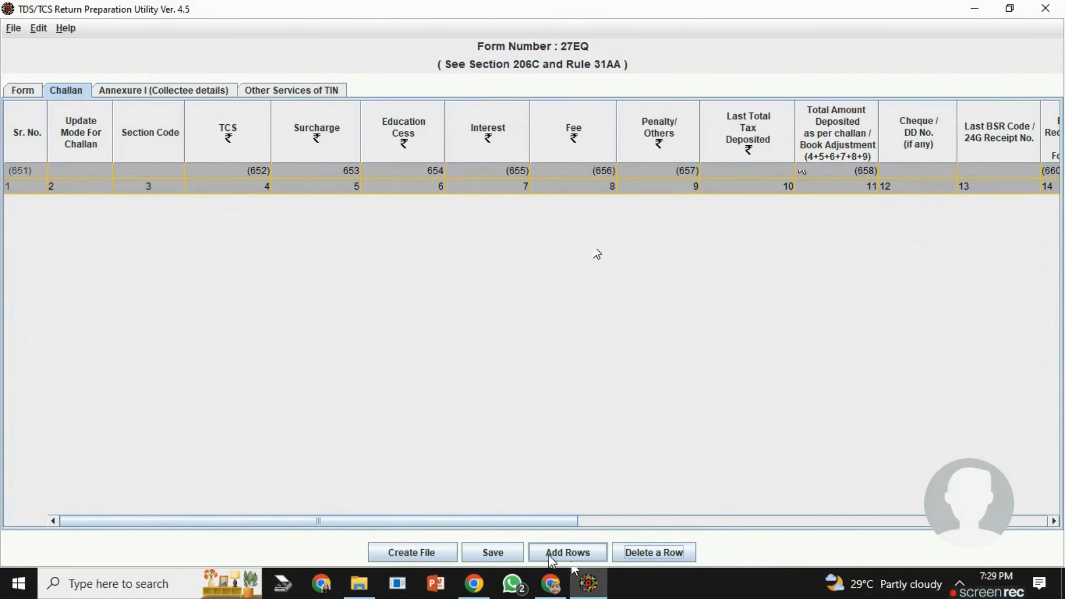
left_click(567, 553)
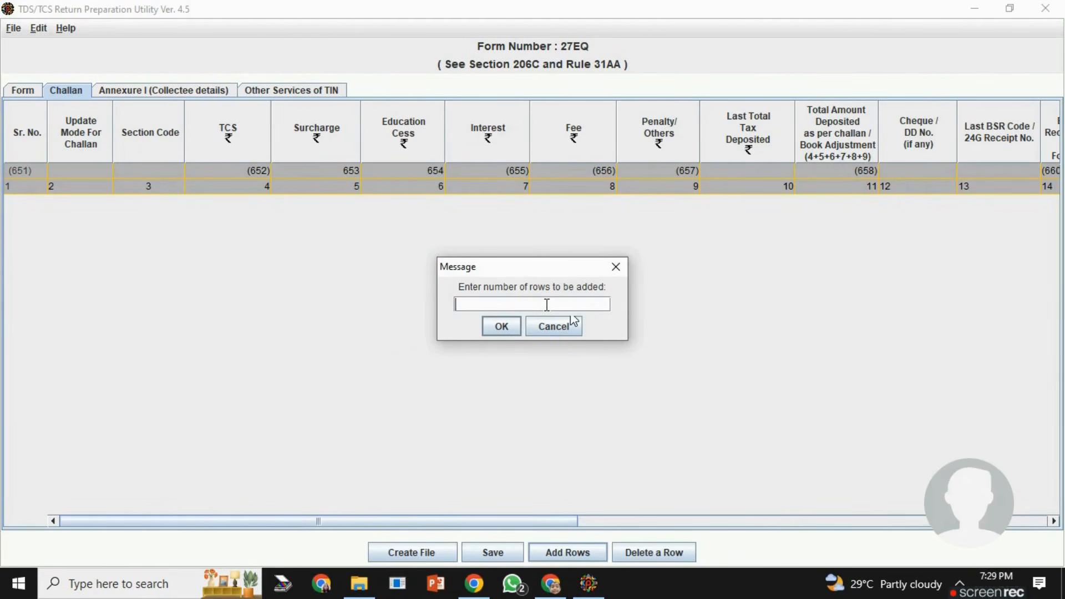
type("4")
left_click(503, 326)
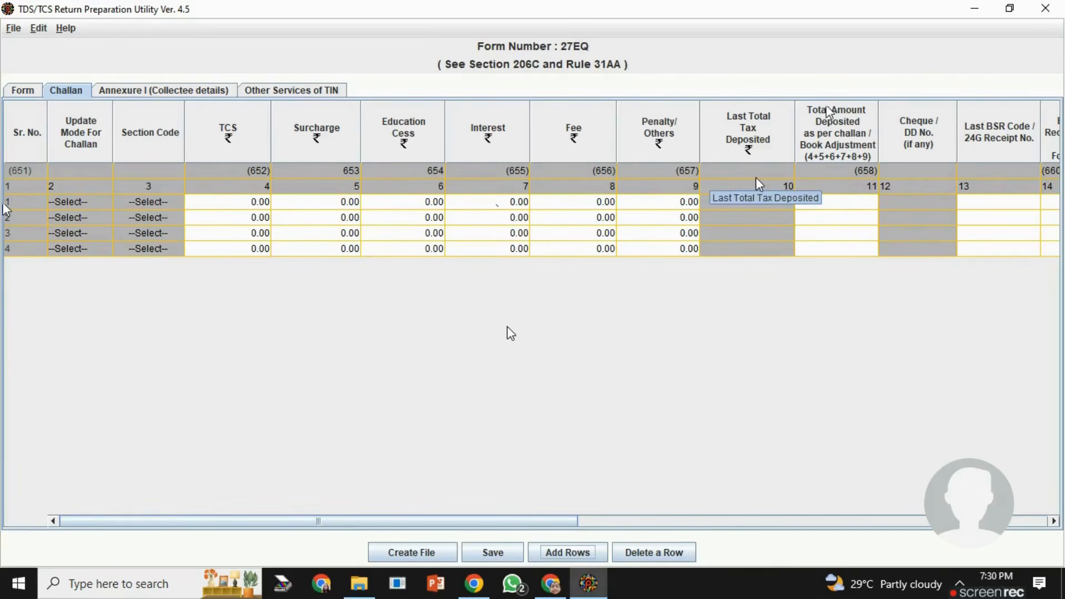
- Review the challan columns from surcharge and interest through BSR code, deposit date, challan serial number, book adjustment and minor head
left_click(1054, 521)
left_click(1054, 521)
left_click(1053, 521)
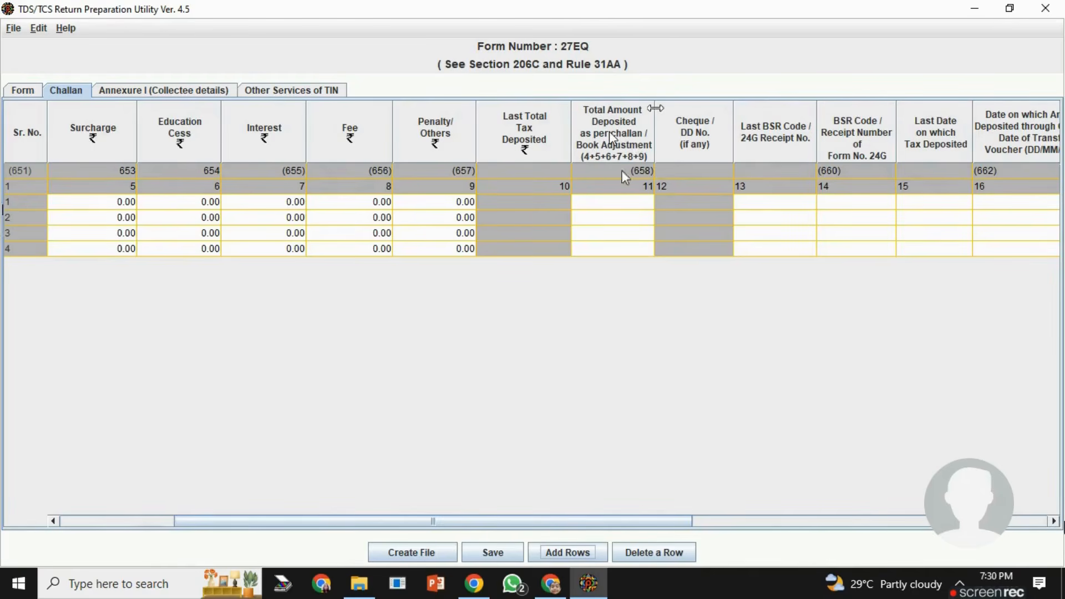
left_click(1054, 522)
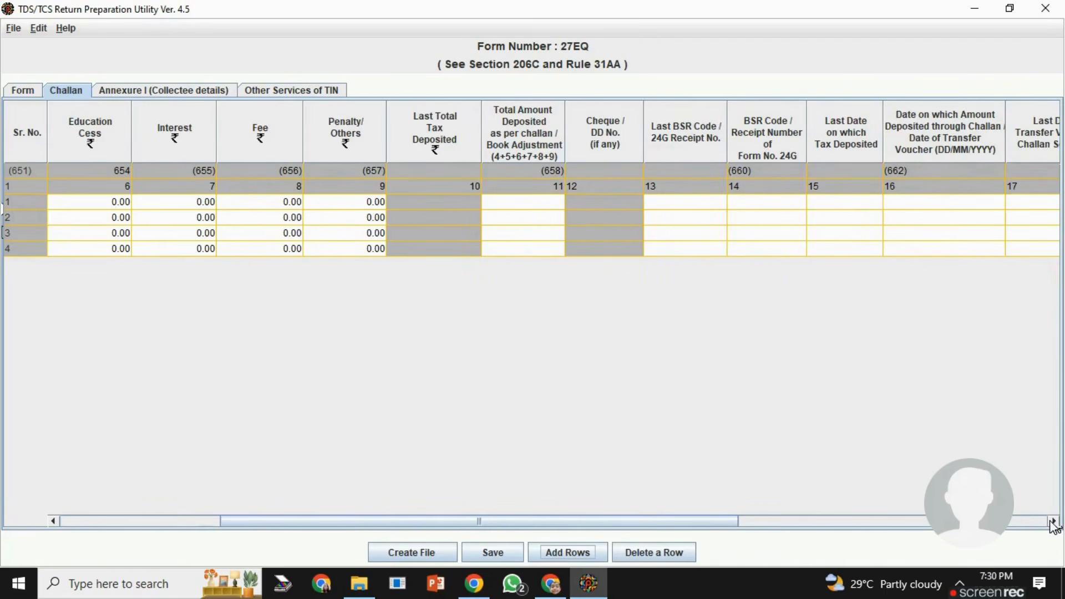
left_click(1053, 521)
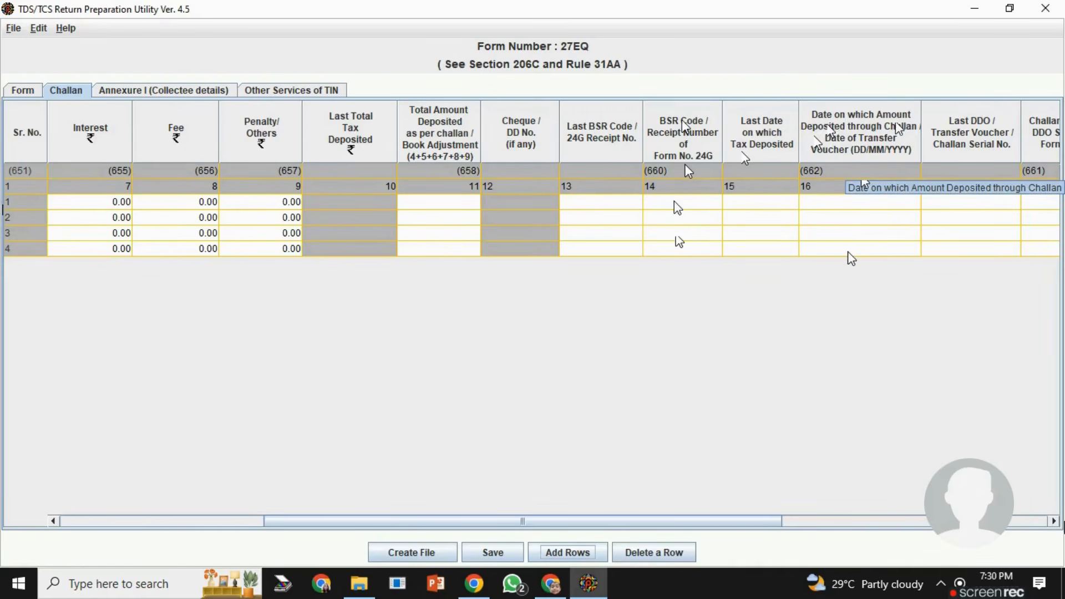
left_click(1053, 521)
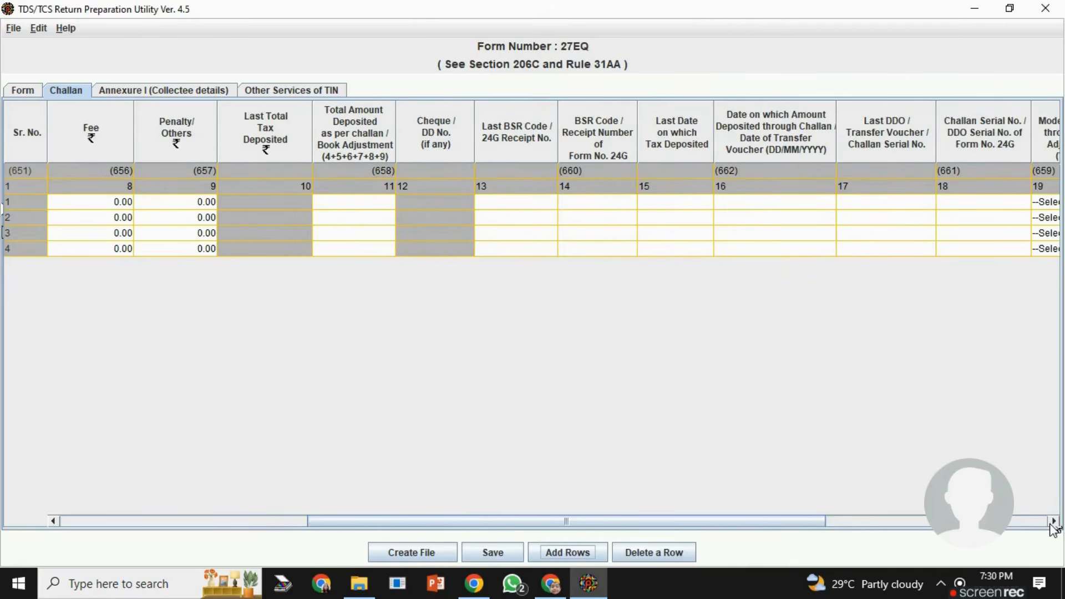
left_click(1052, 522)
left_click(1053, 522)
left_click(1052, 523)
left_click(1052, 523)
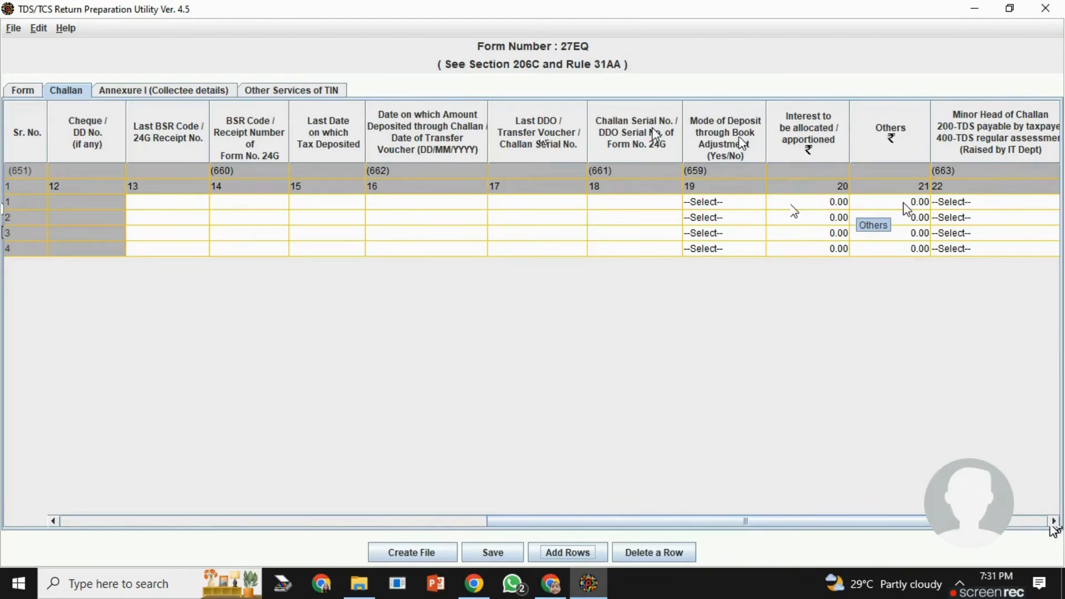
left_click(1054, 521)
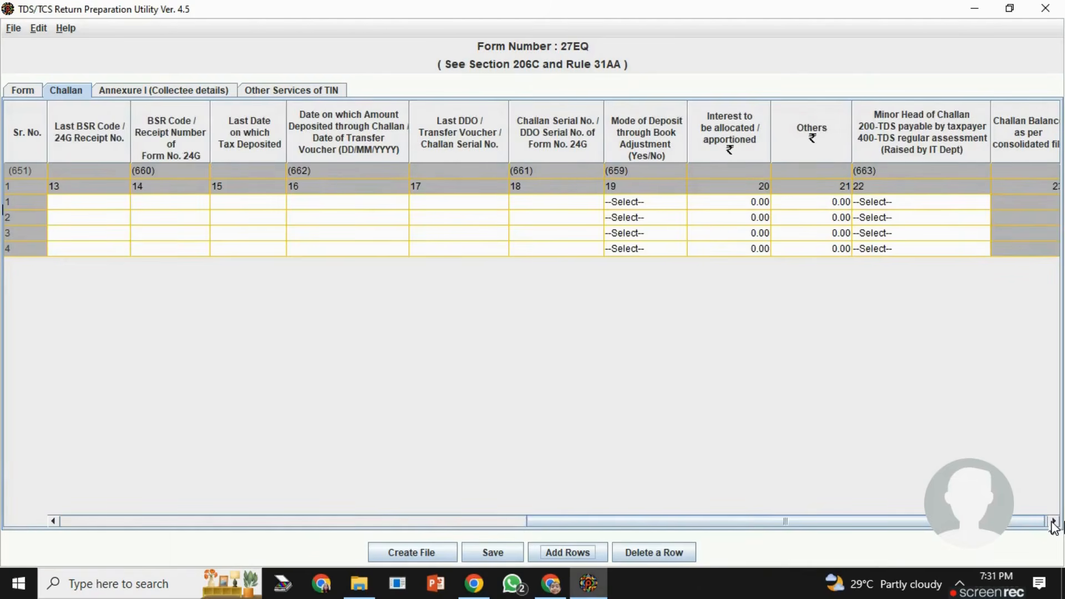
left_click(1054, 522)
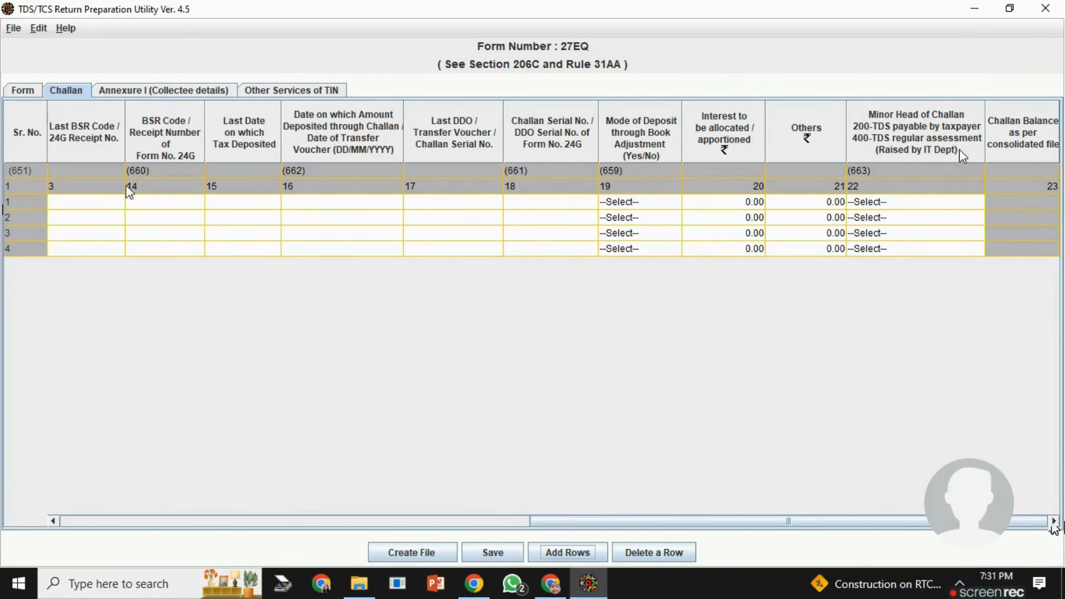
- Insert collectee records in Annexure I: 3 for challan 1 and 1 each for challans 2, 3 and 4
left_click(138, 91)
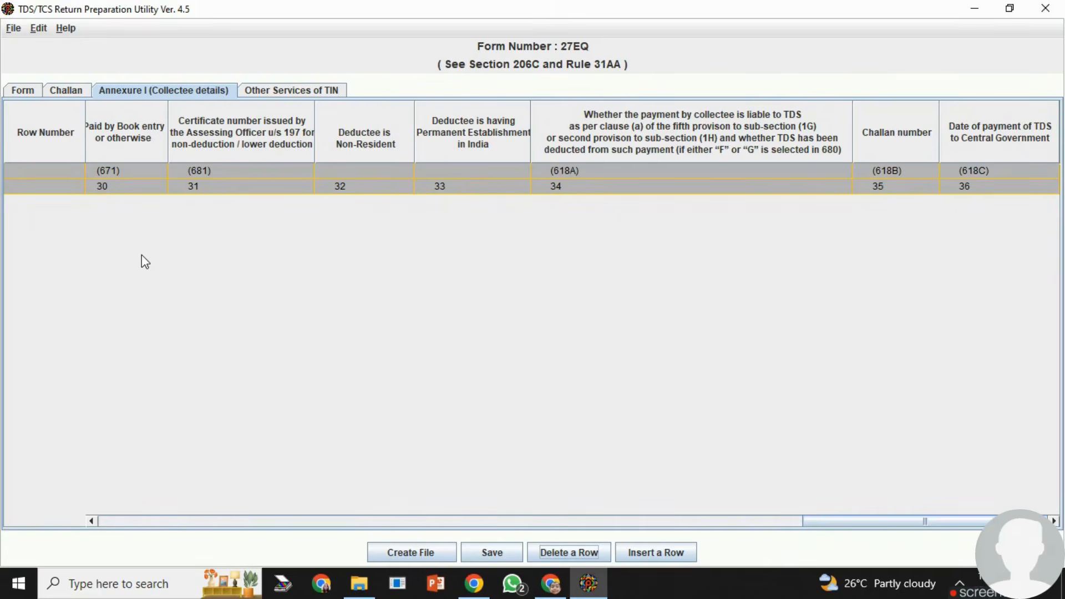
left_click(671, 554)
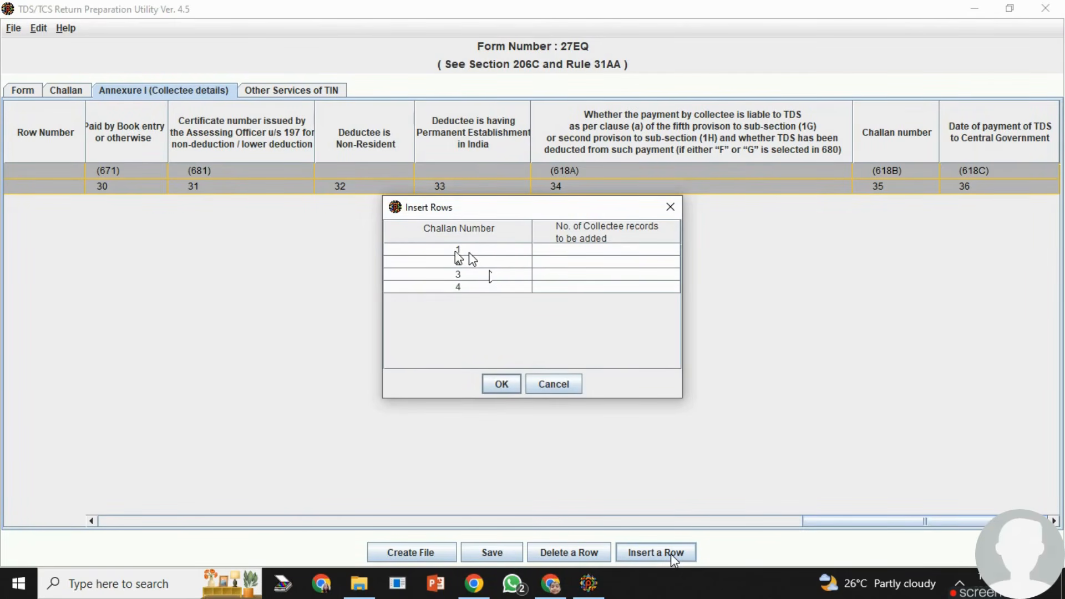
left_click(576, 249)
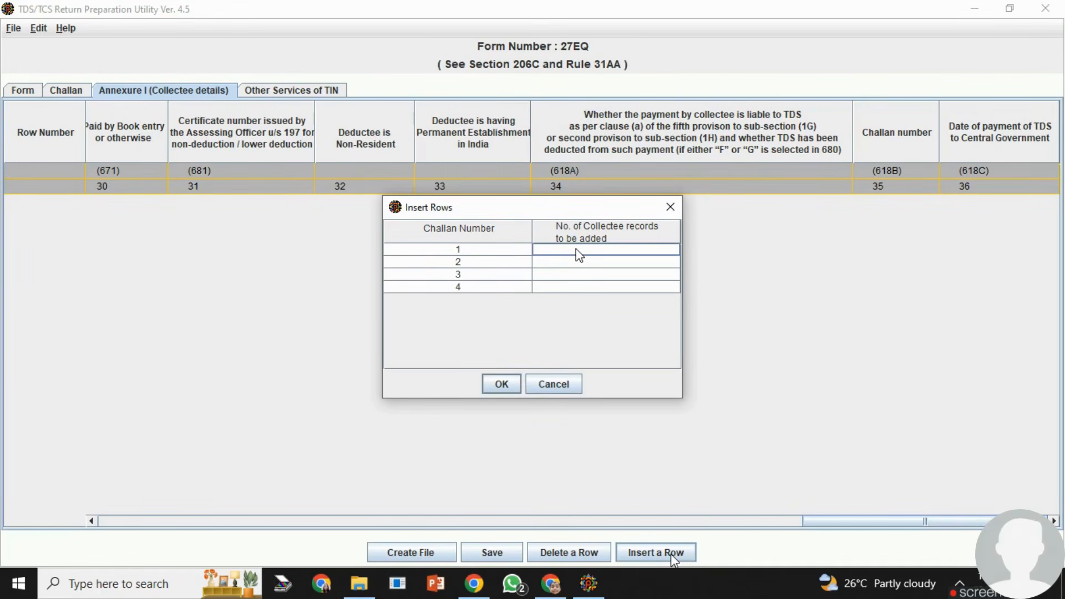
type("3")
left_click(572, 261)
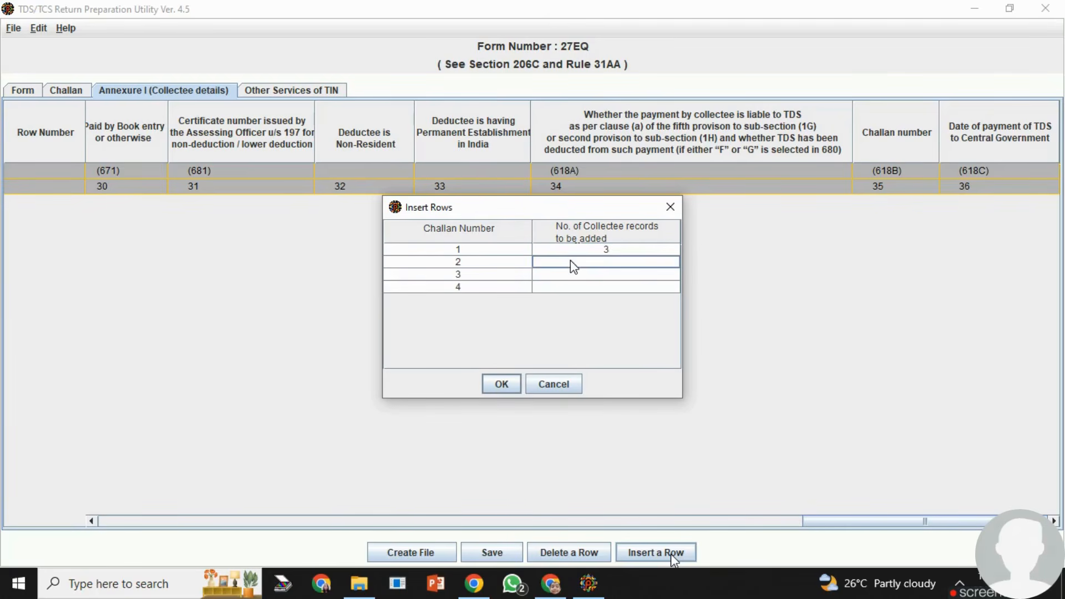
type("1")
left_click(571, 274)
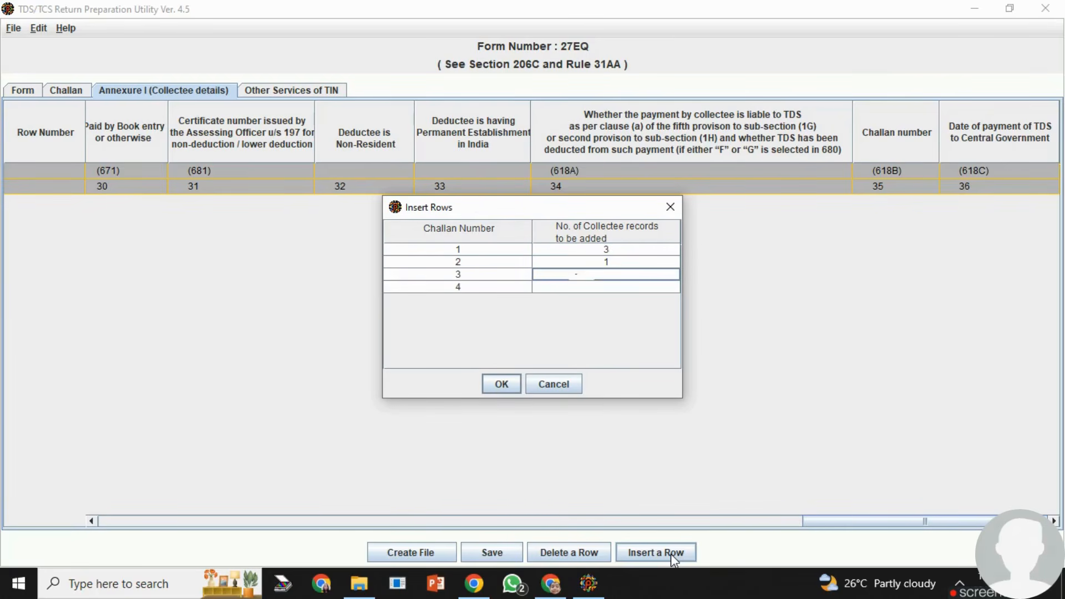
type("1")
left_click(571, 286)
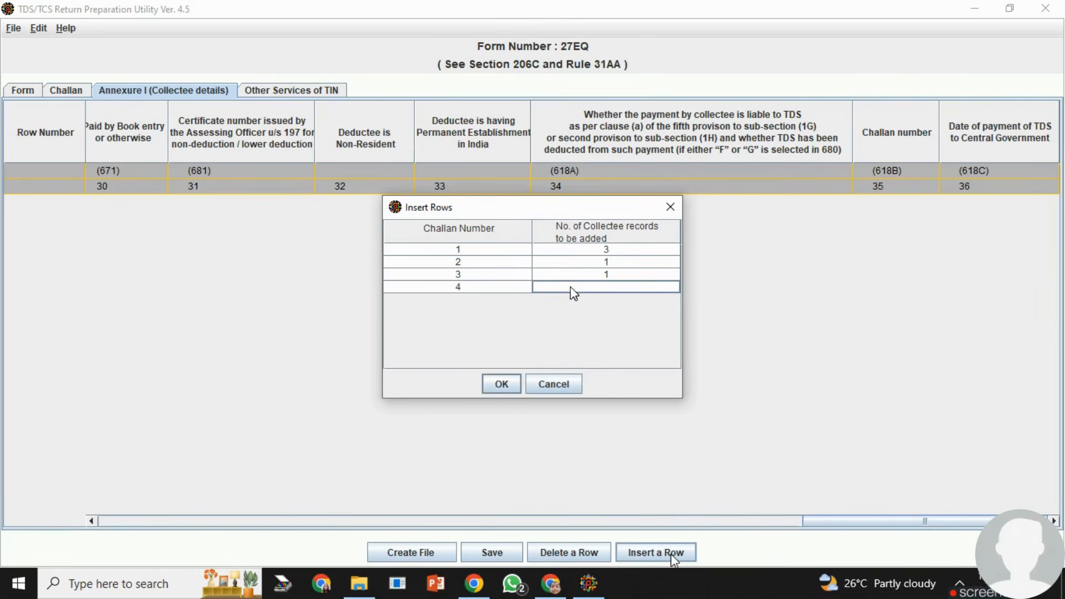
type("1")
left_click(503, 384)
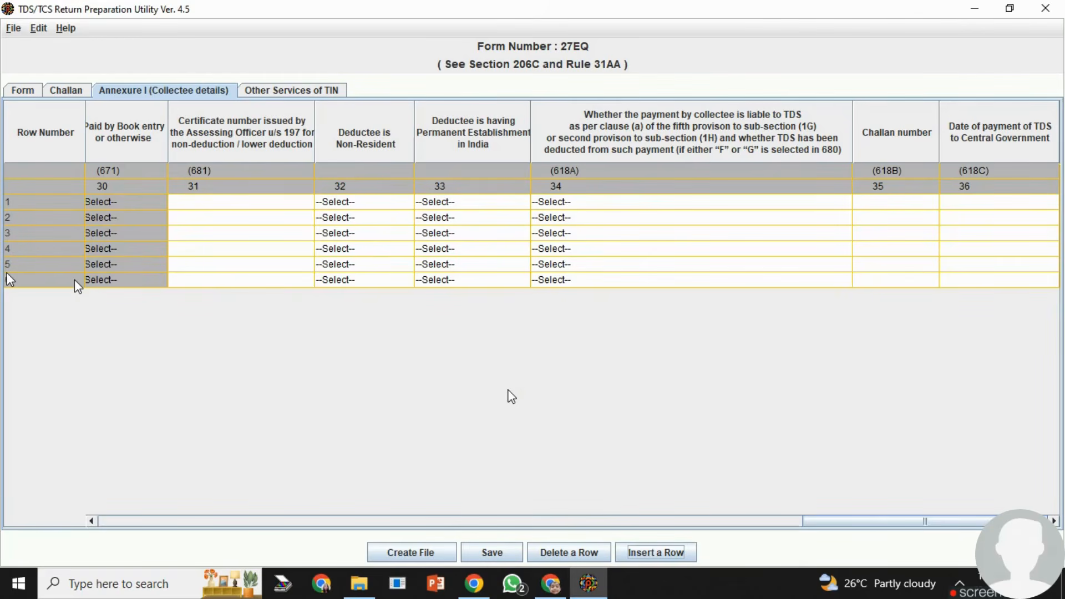
- Set the collection code of the first collectee record to D
left_click_drag(827, 521, 122, 522)
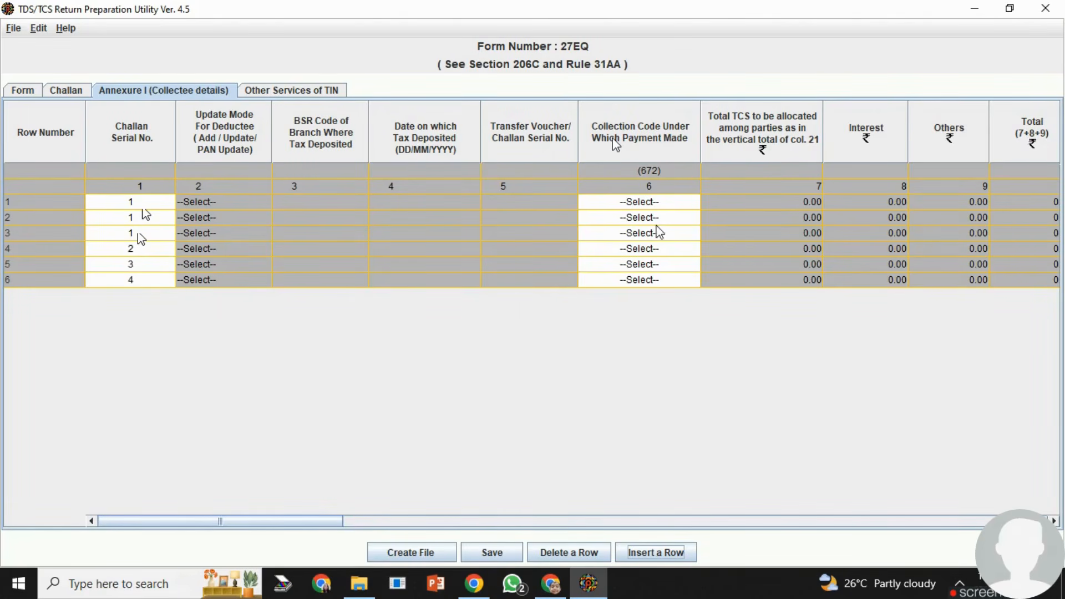
left_click(686, 203)
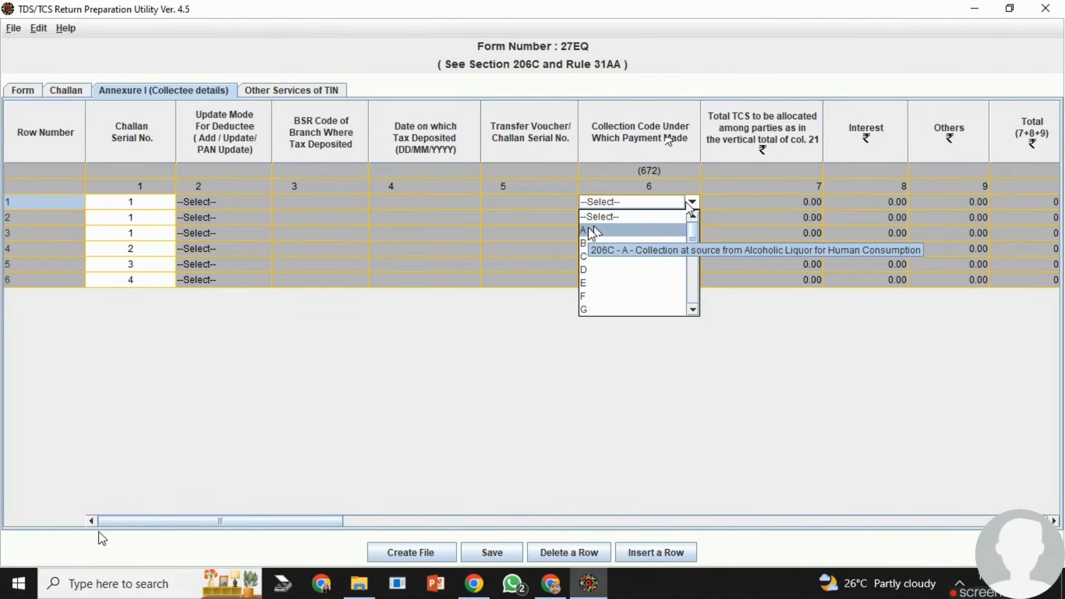
left_click(585, 271)
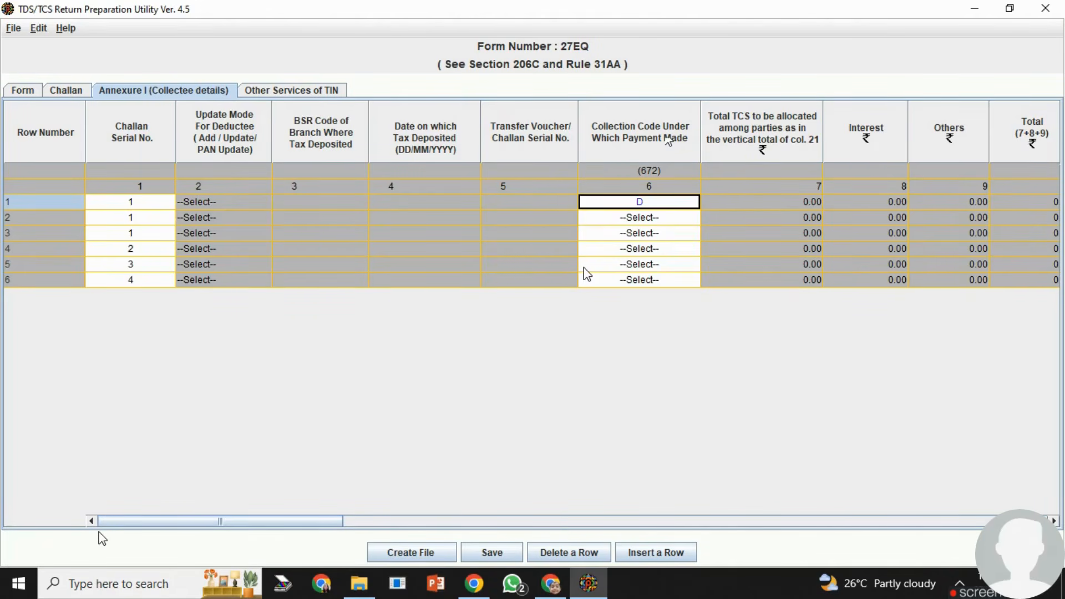
- Review the Annexure I columns from party reference number, PAN and name through payment date, amount paid, TCS, surcharge and education cess
left_click(1056, 523)
left_click(1056, 522)
left_click(1055, 522)
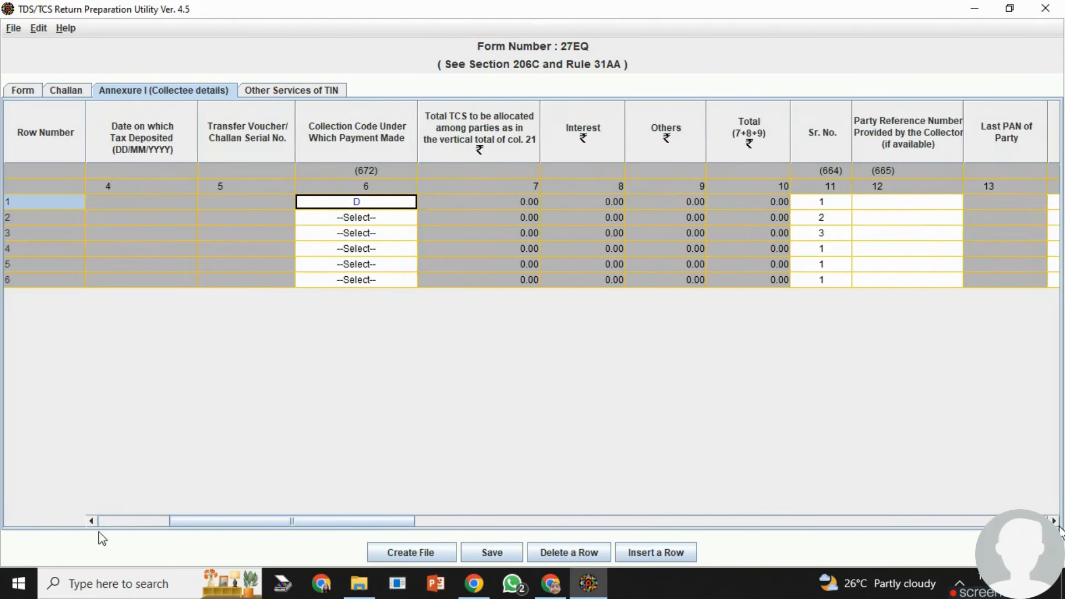
left_click(1056, 523)
left_click(1056, 522)
left_click(1056, 523)
left_click(1056, 522)
left_click(1056, 523)
left_click(1056, 522)
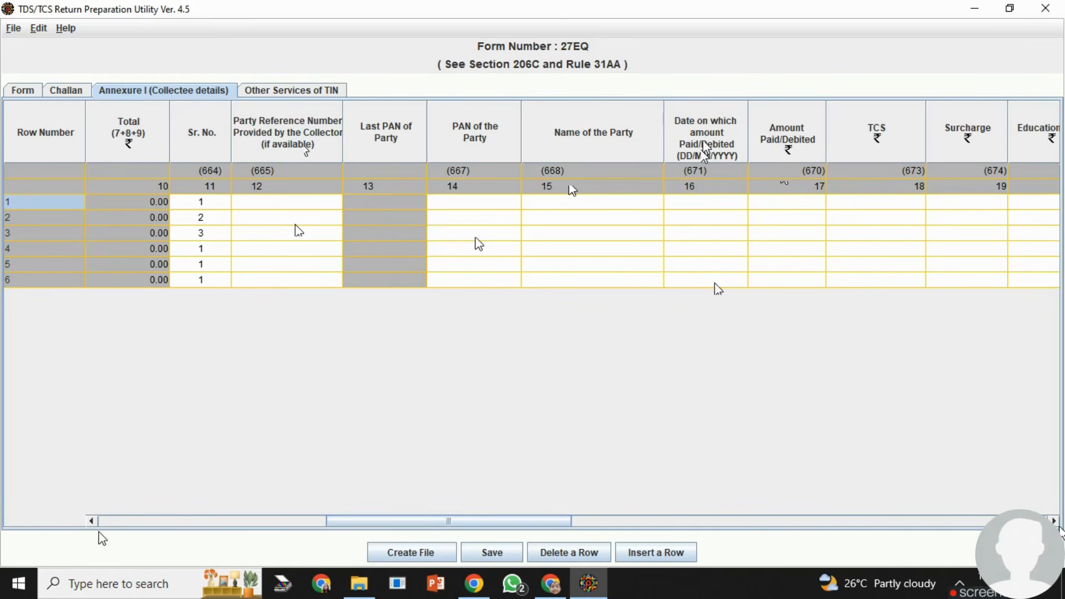
left_click(1056, 523)
left_click(1056, 523)
left_click(1055, 523)
left_click(1055, 522)
left_click(1055, 522)
left_click(1055, 522)
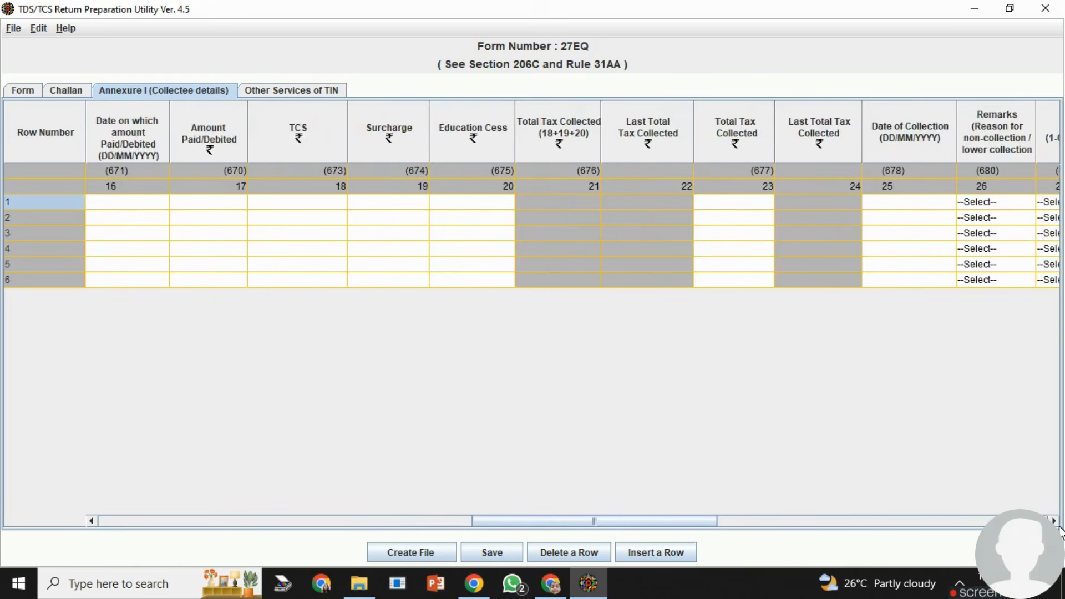
left_click(1055, 522)
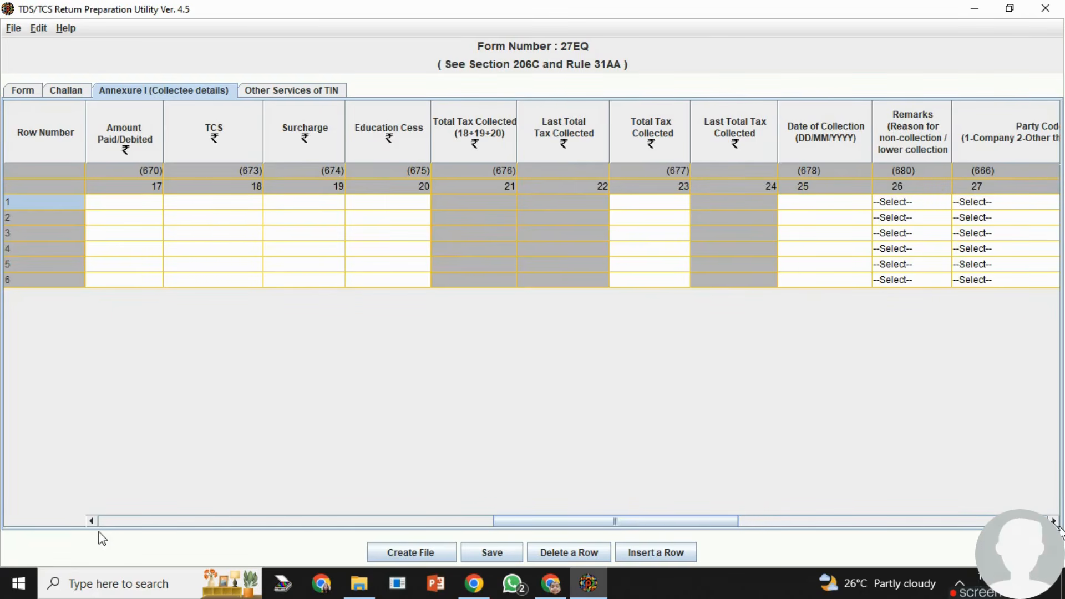
- Review the Annexure I columns from collection date, remarks and party code through certificate number and TDS payment date, and return to the challan details
left_click(1054, 522)
left_click(1055, 522)
left_click(1054, 521)
left_click(1054, 522)
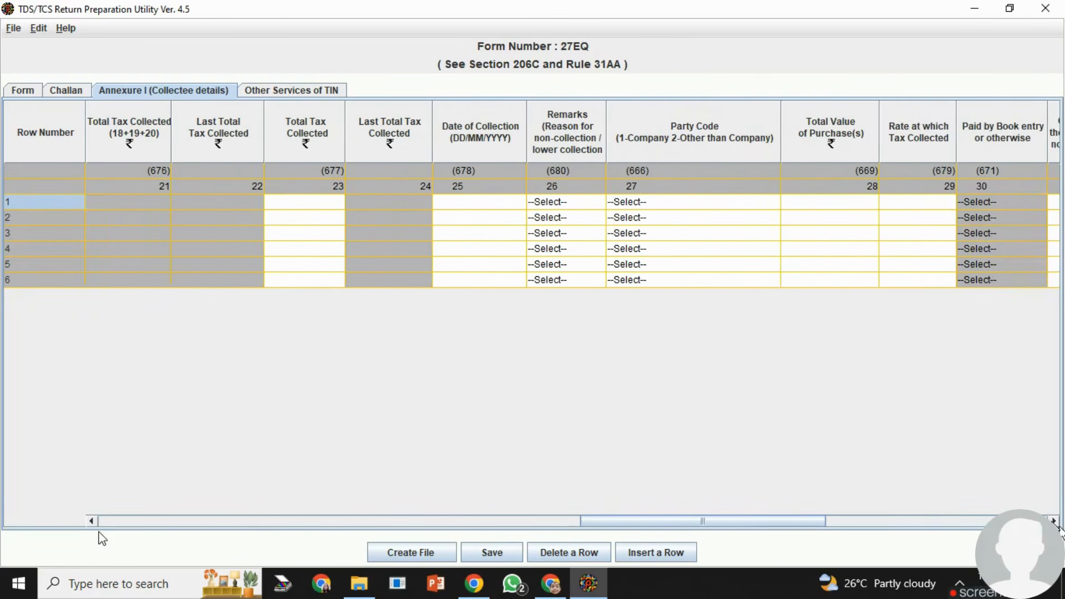
left_click(1054, 521)
left_click(1055, 522)
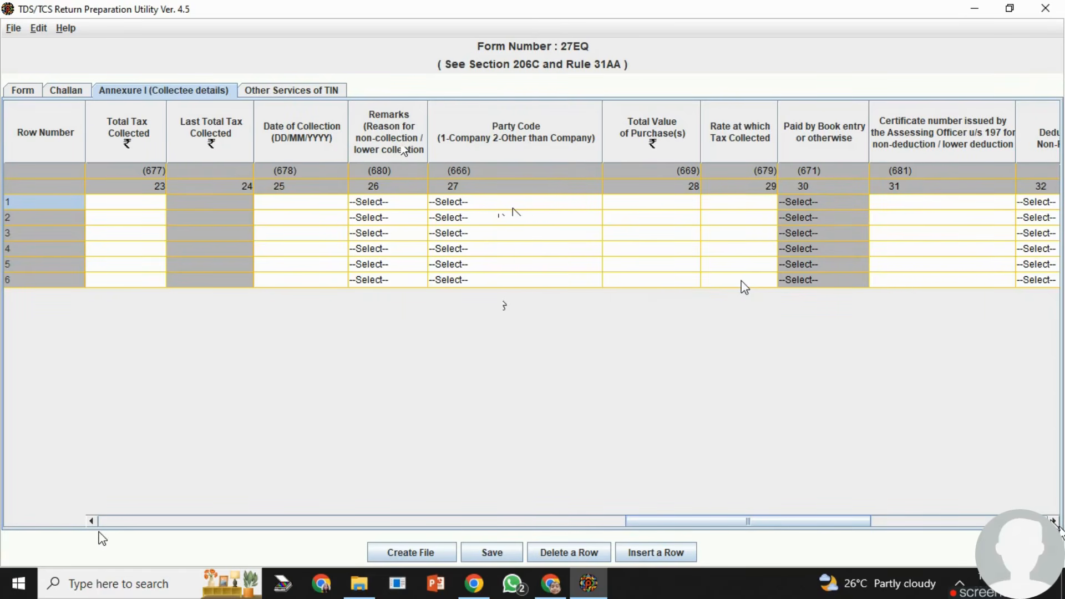
left_click(1054, 521)
left_click(1053, 522)
left_click(1053, 521)
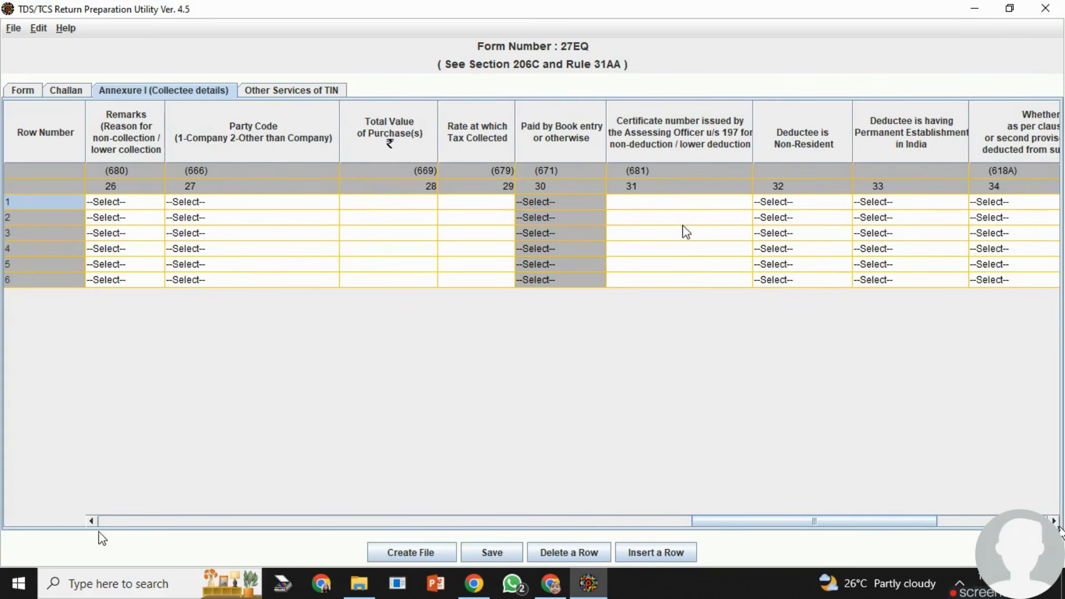
scroll(1053, 513, "right", 3)
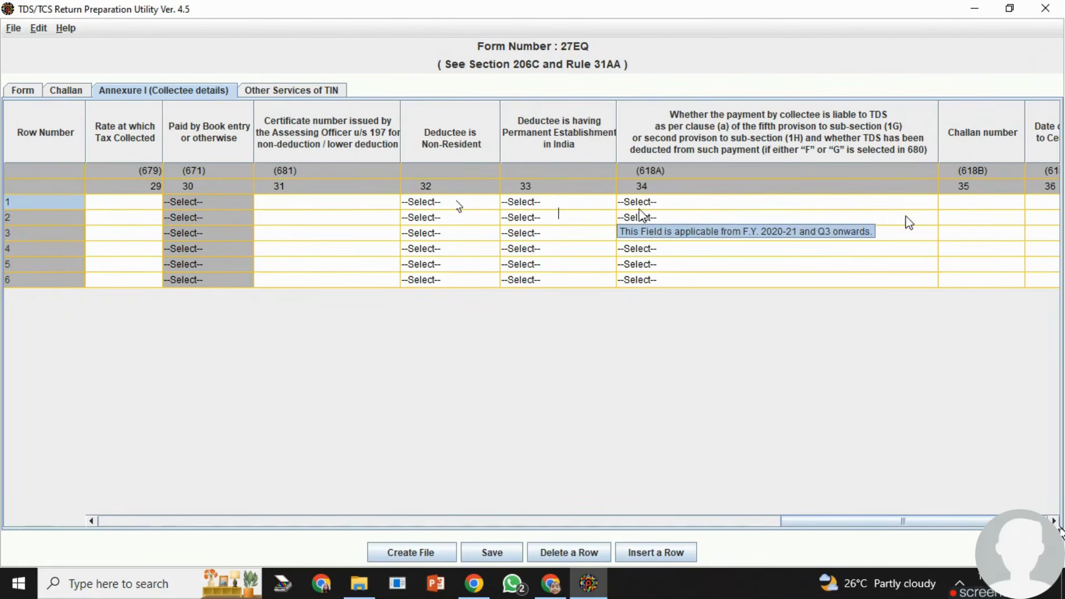
left_click(1054, 522)
left_click(1053, 522)
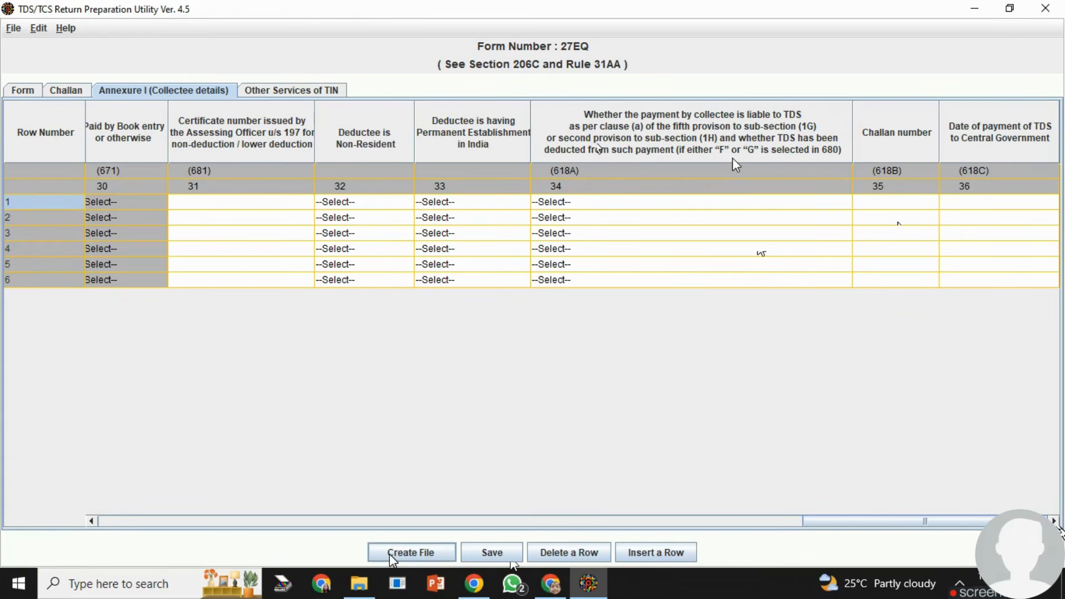
left_click(66, 90)
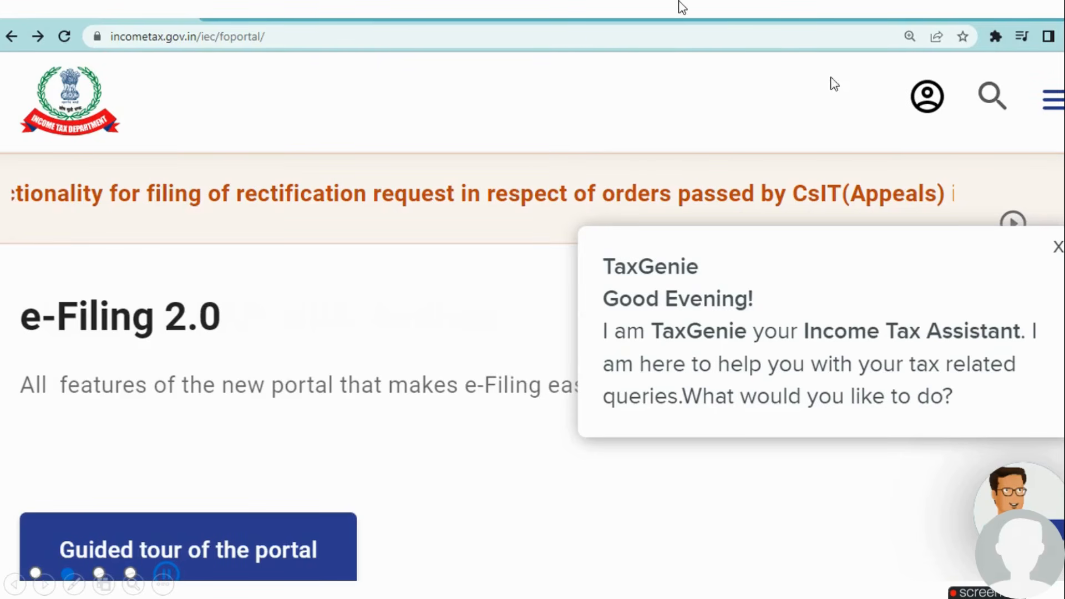
left_click(931, 92)
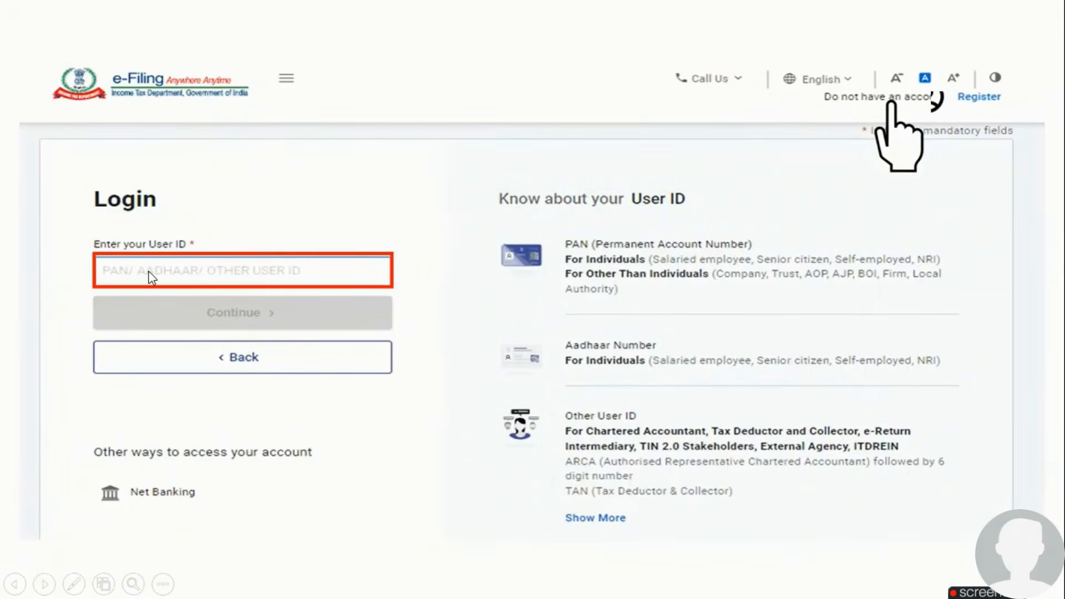
left_click(185, 311)
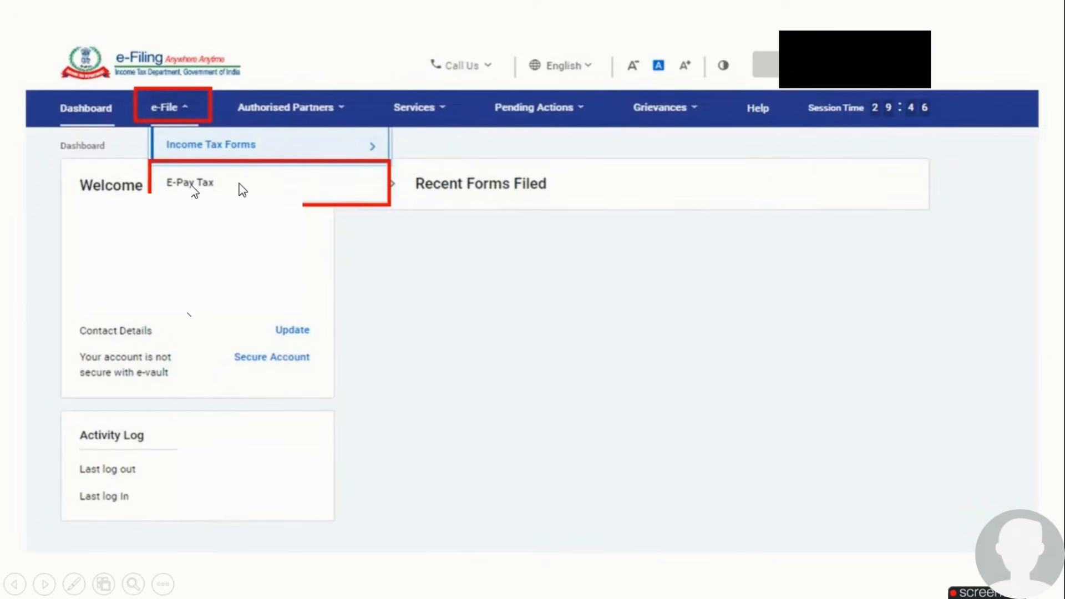
left_click(285, 187)
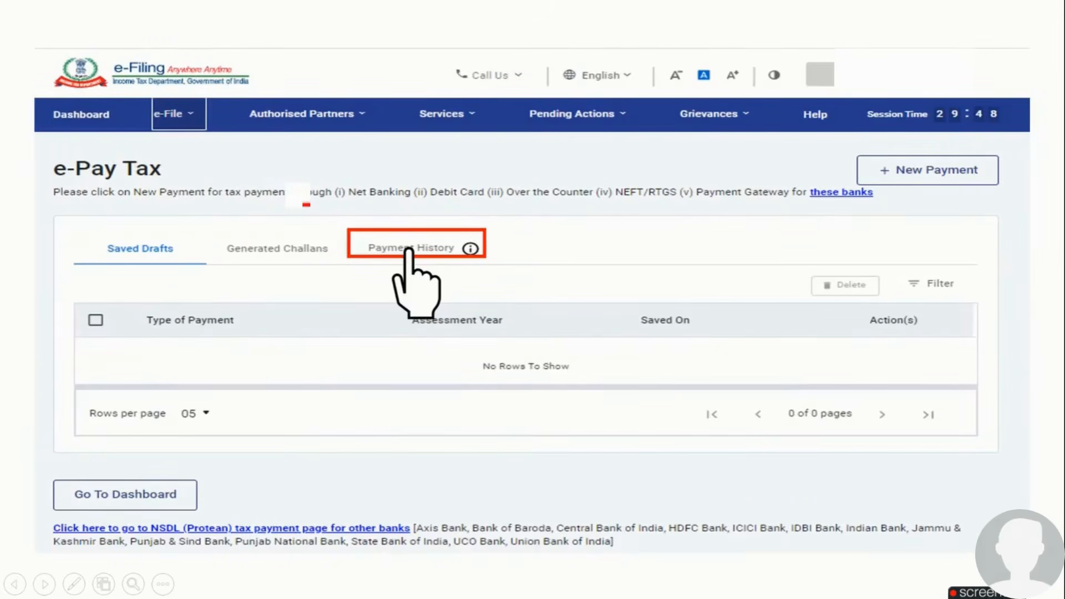
left_click(437, 249)
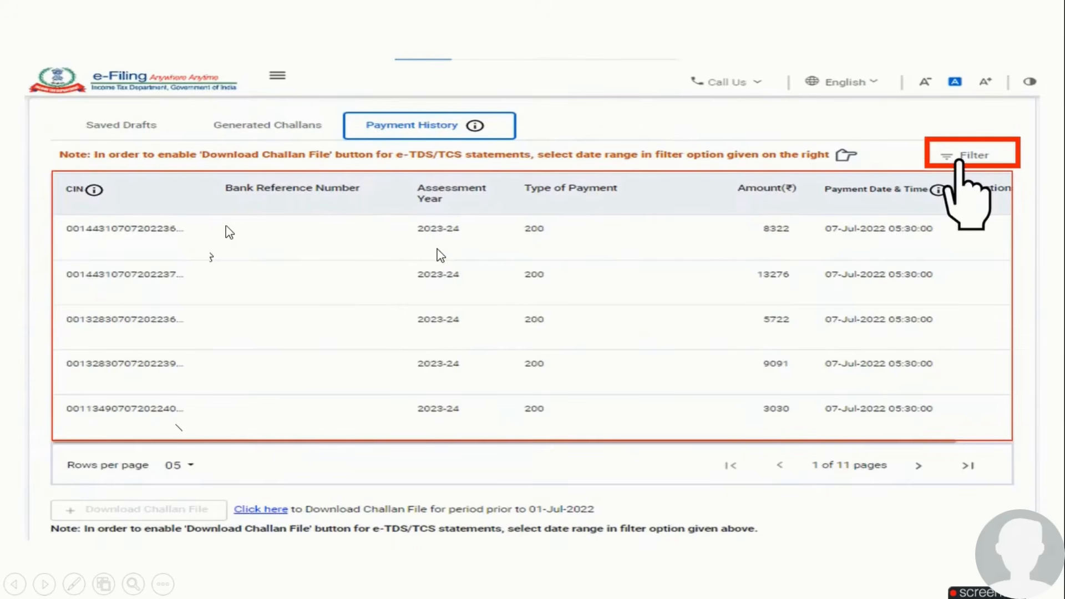
left_click(964, 161)
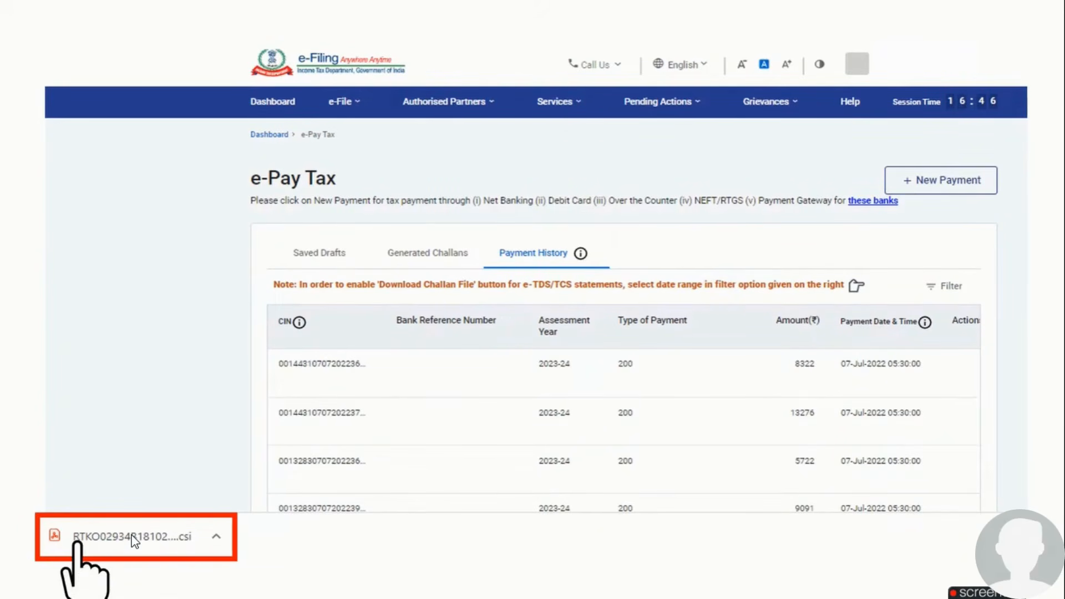
left_click(927, 557)
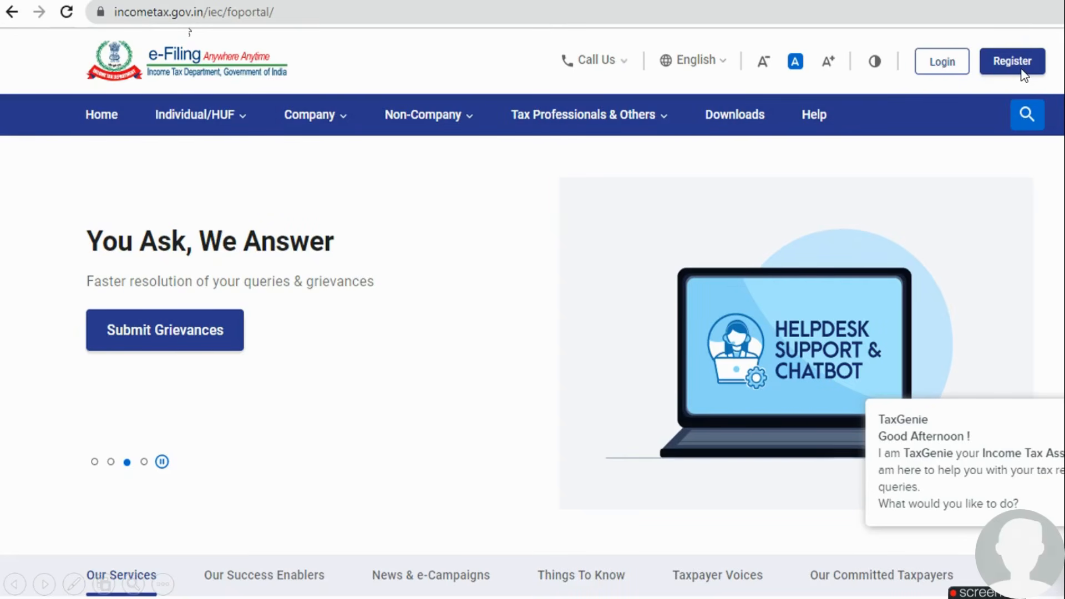
left_click(949, 70)
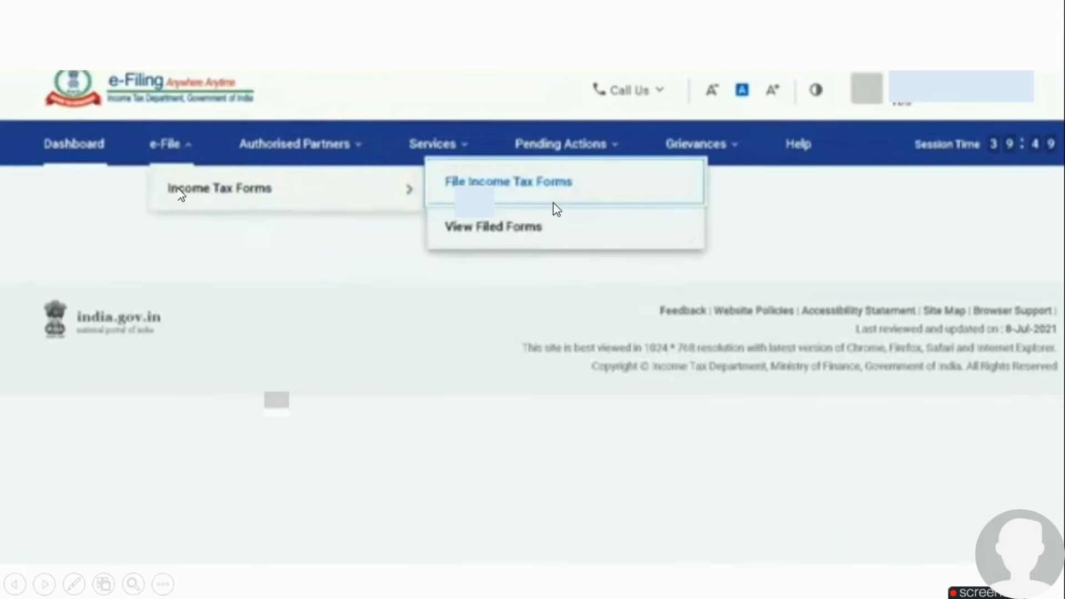
left_click(589, 195)
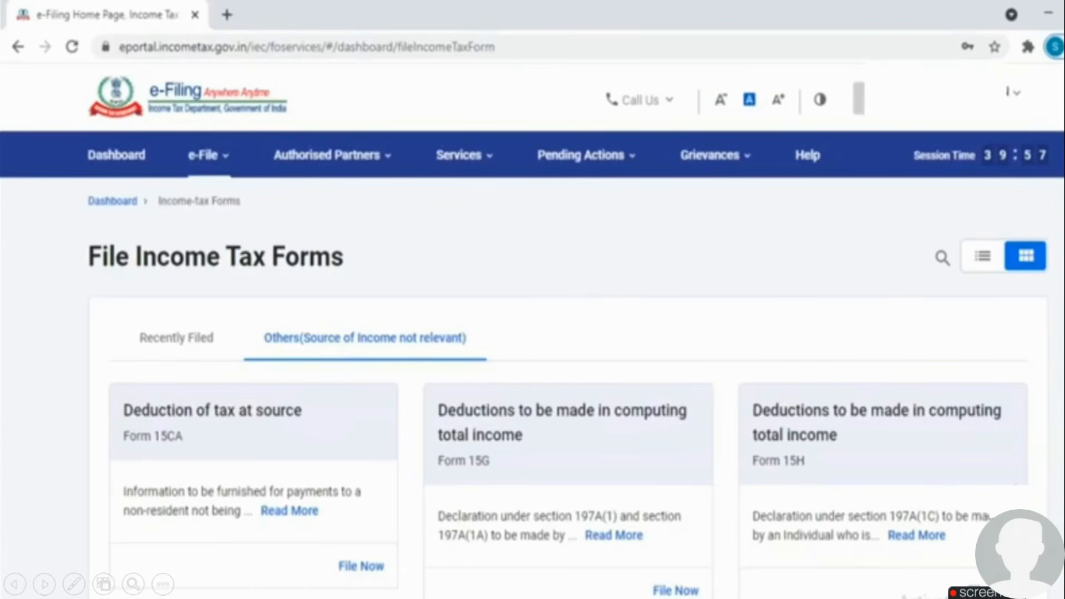
left_click(861, 511)
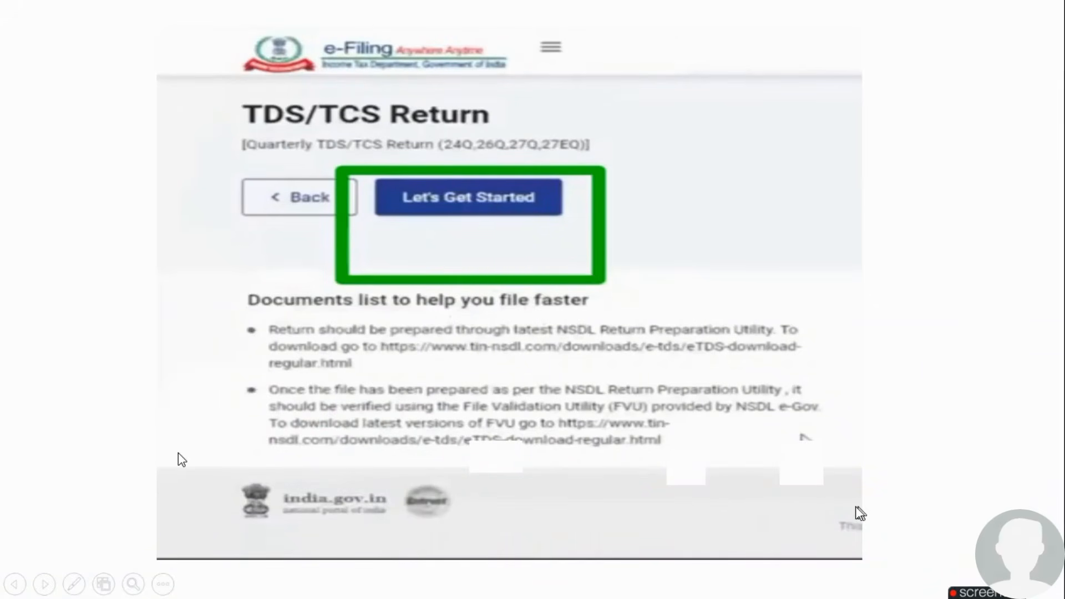
key("Left")
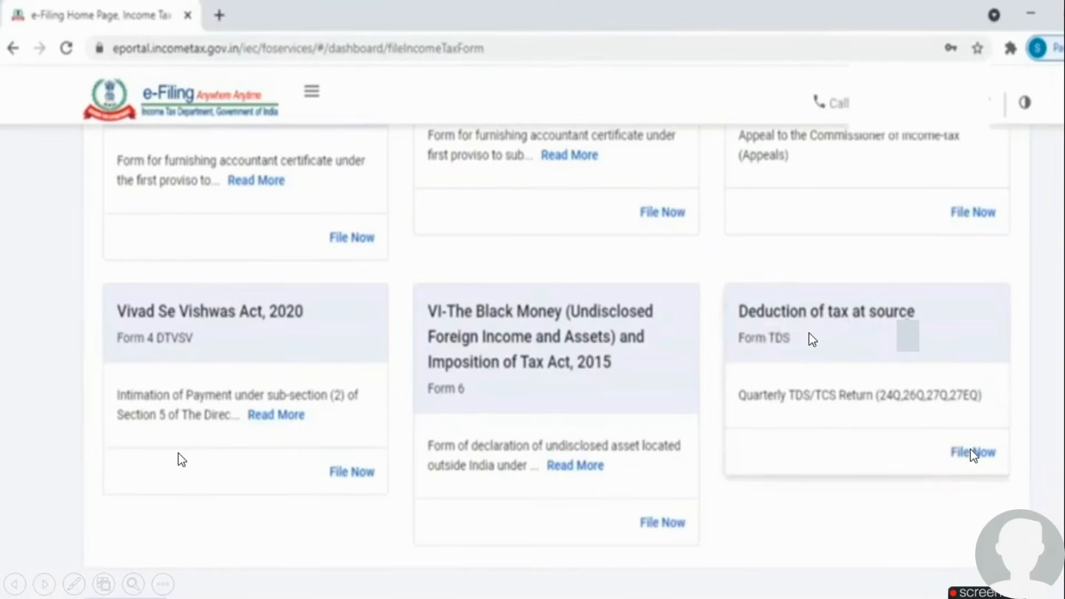
key("Right")
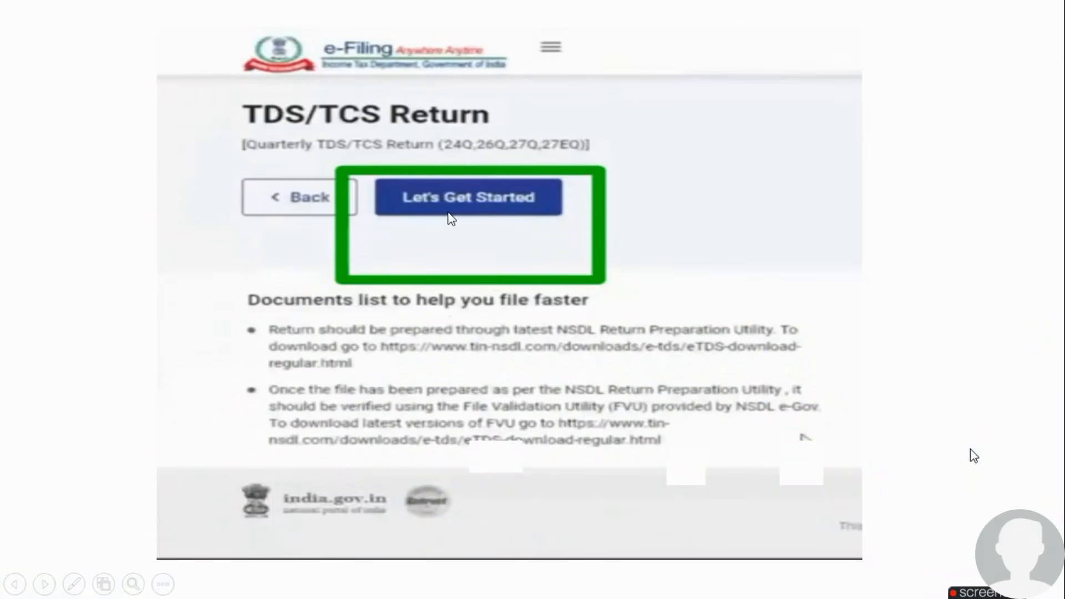
key("Right")
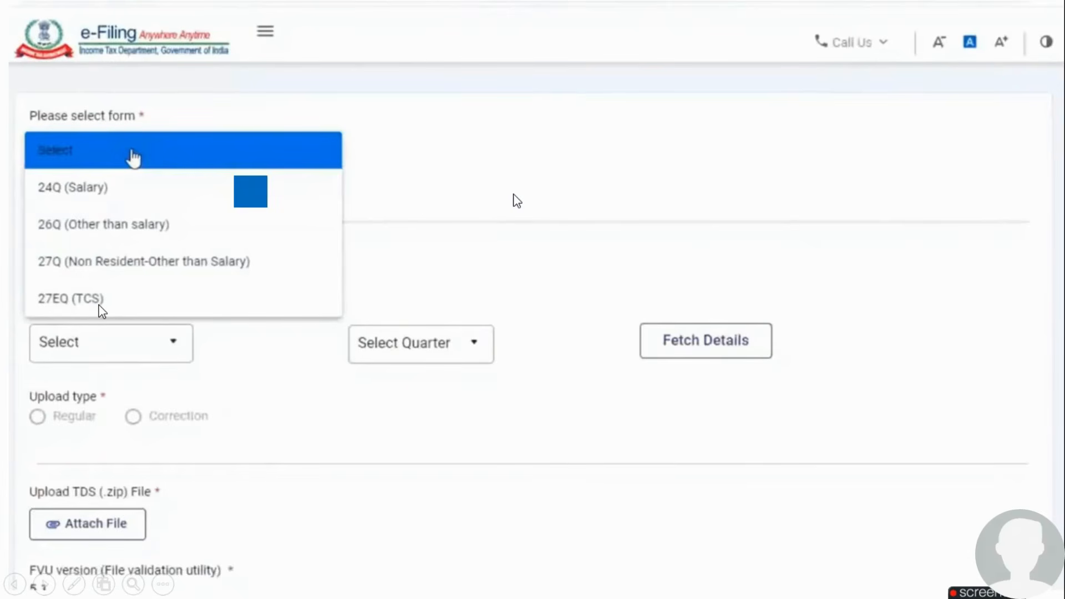
key("Right")
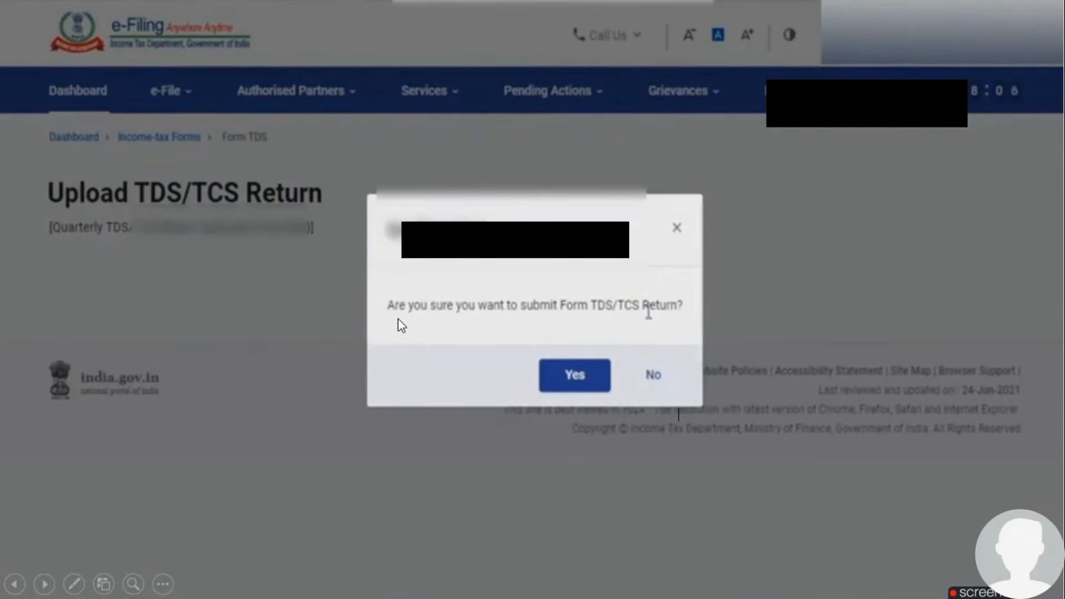
left_click(575, 377)
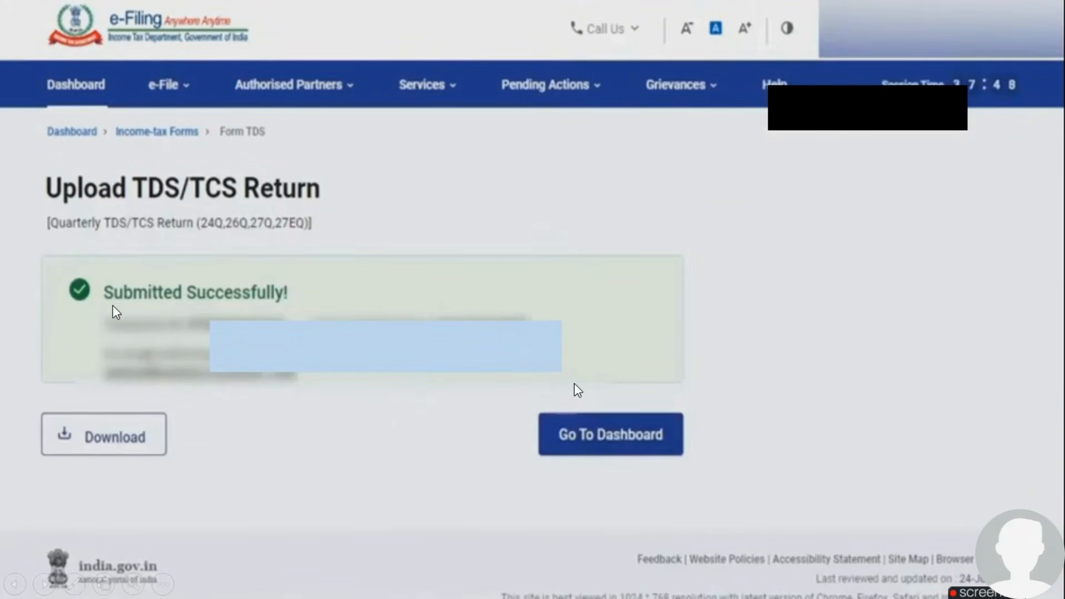